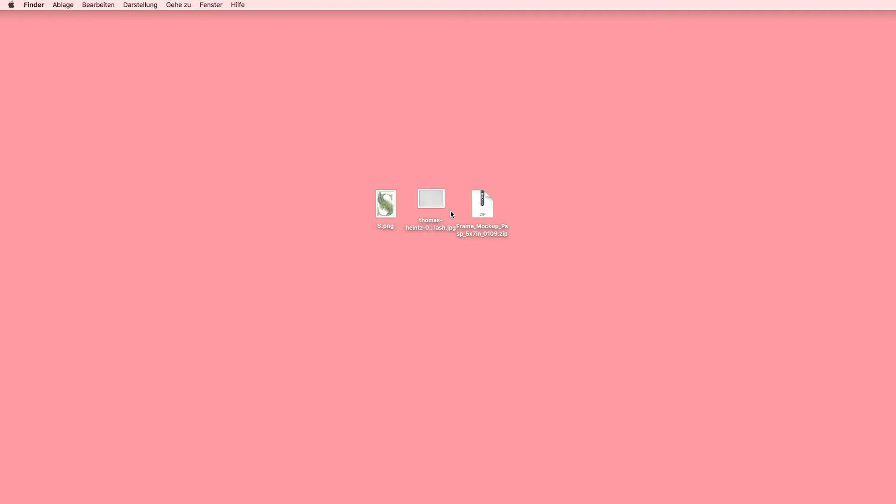
Move the Frame_Mockup_Pasp_5x7in_0109.zip icon below the other desktop files and start extracting it
drag(484, 206, 433, 257)
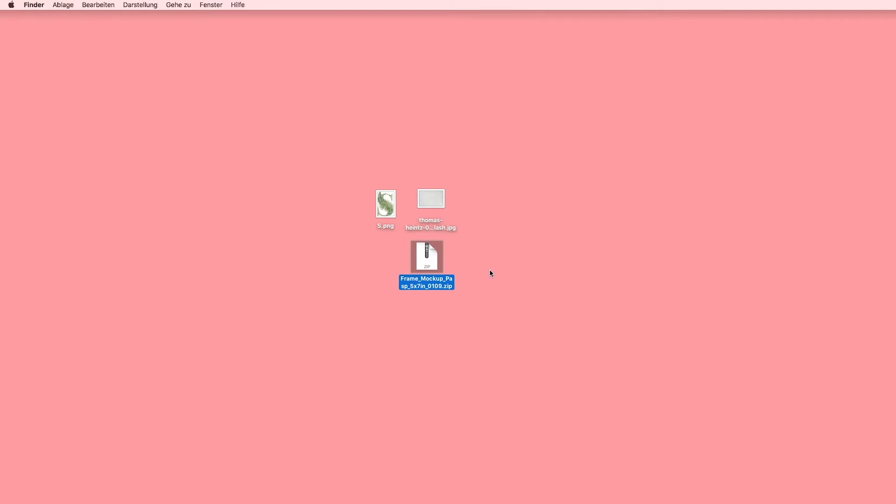
drag(420, 256, 428, 273)
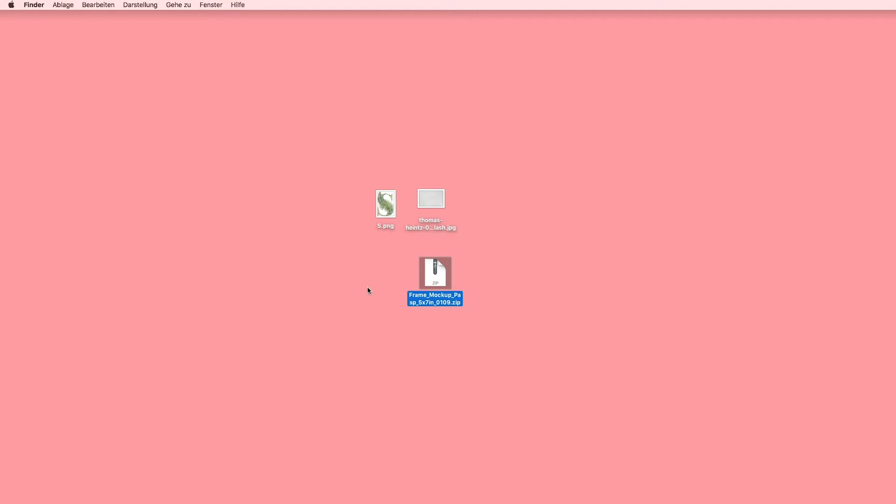
drag(441, 286, 437, 277)
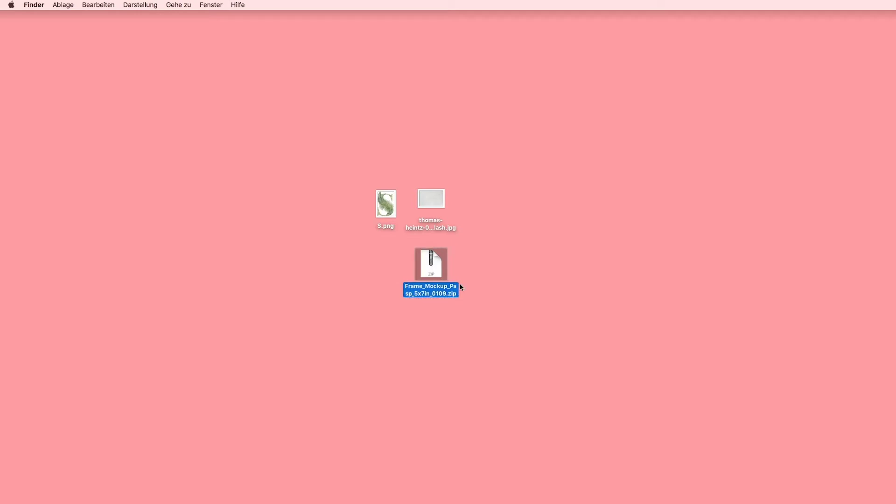
double_click(436, 264)
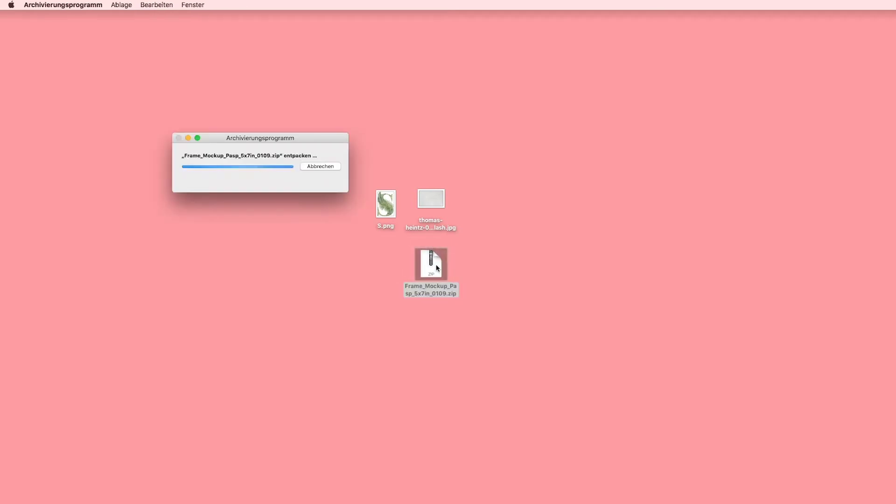
Move the ZIP aside and open the extracted Frame_Mockup_Pasp_5x7in_0109.psd in Photoshop
drag(436, 265, 833, 248)
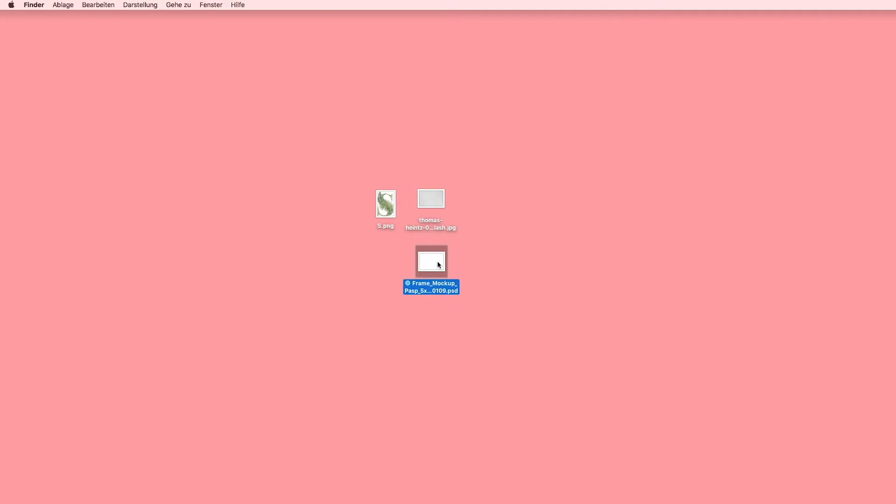
double_click(436, 261)
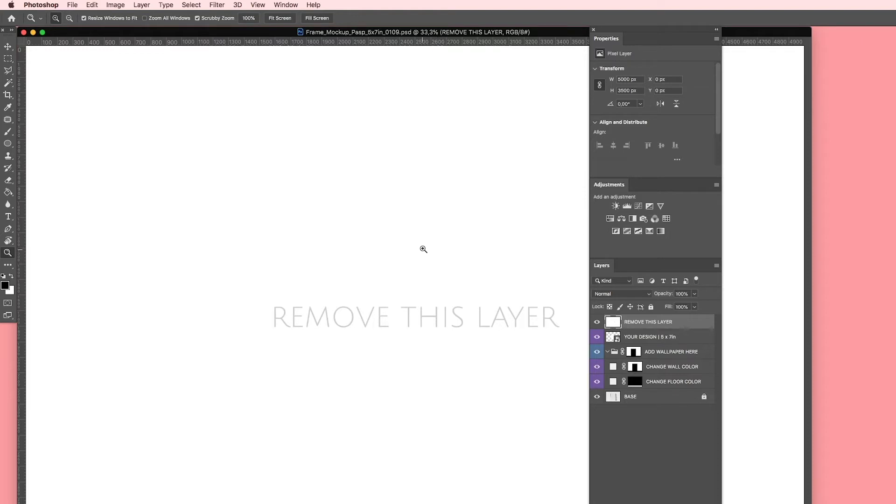
Zoom the mockup out to 16.7% and move its window toward the centre
key(alt)
alt+click(424, 250)
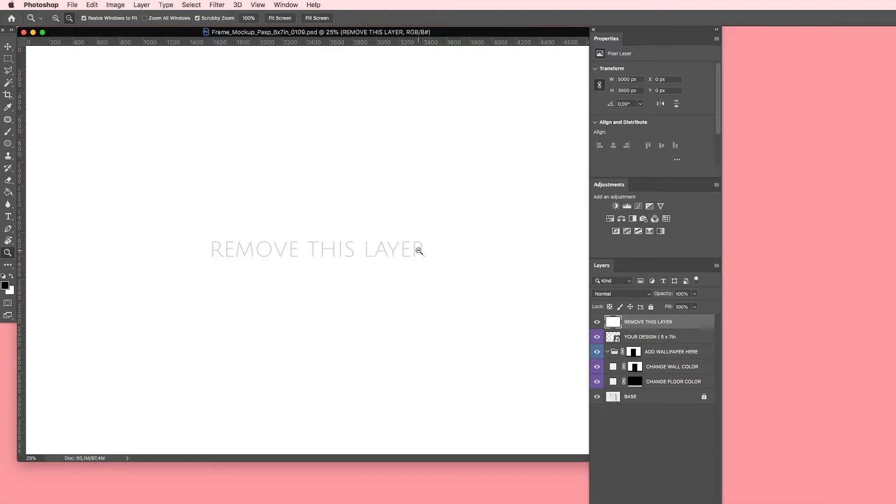
alt+click(419, 251)
drag(290, 37, 421, 95)
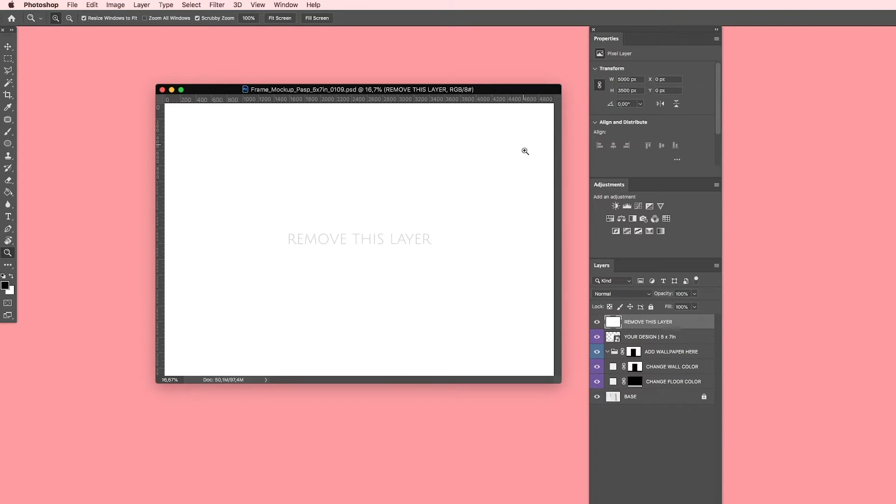
Open and dismiss the Window menu, then nudge the document window up and right
click(286, 5)
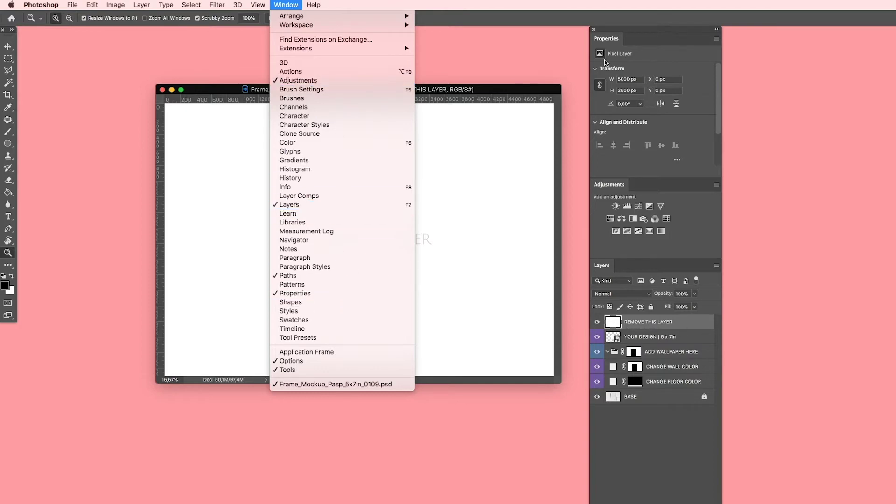
click(519, 88)
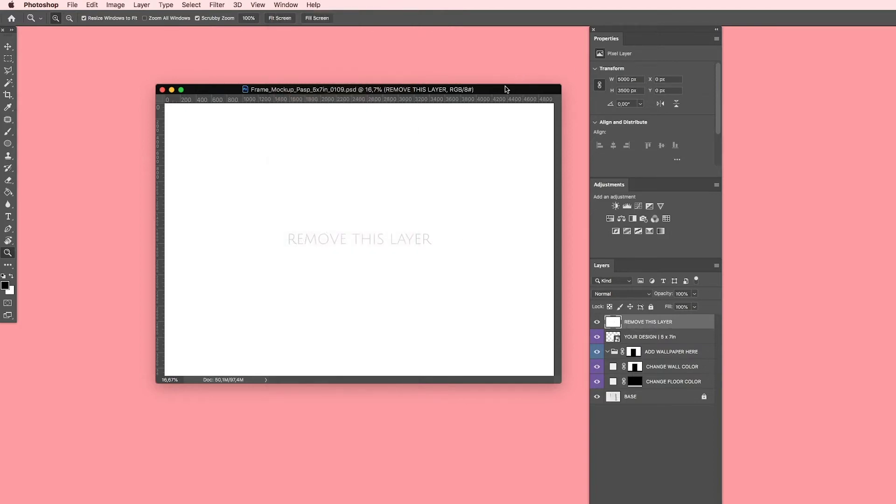
drag(509, 90, 517, 85)
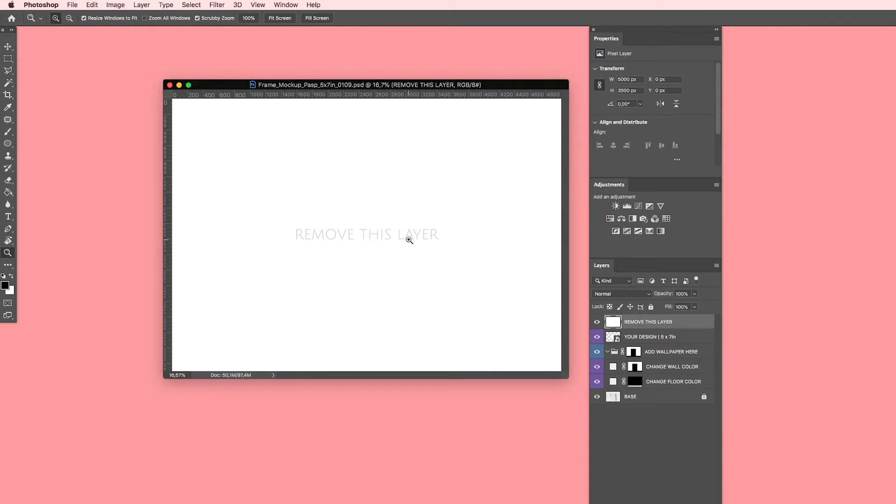
Delete REMOVE THIS LAYER, enlarge the window, and add a Brightness/Contrast 1 adjustment layer
key(Delete)
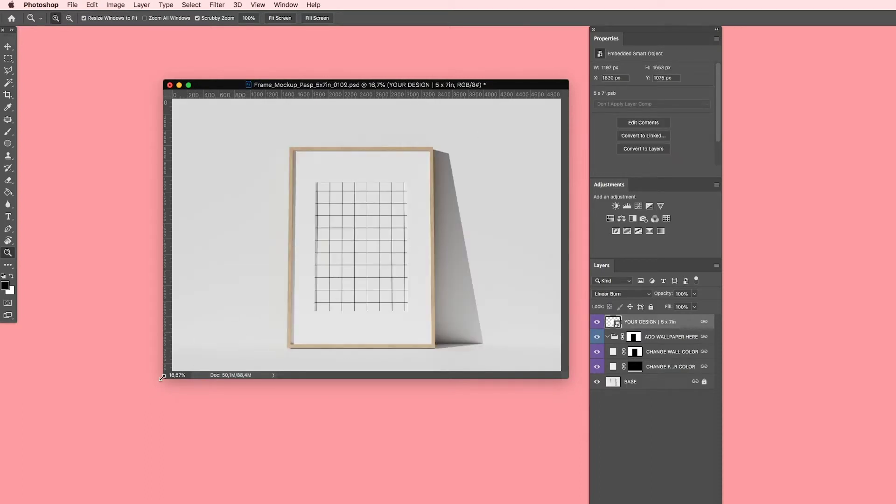
drag(165, 379, 133, 404)
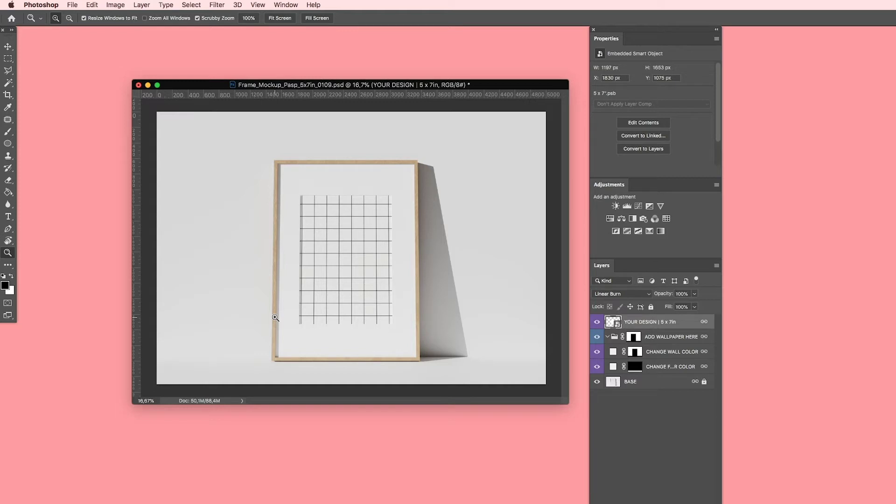
click(616, 207)
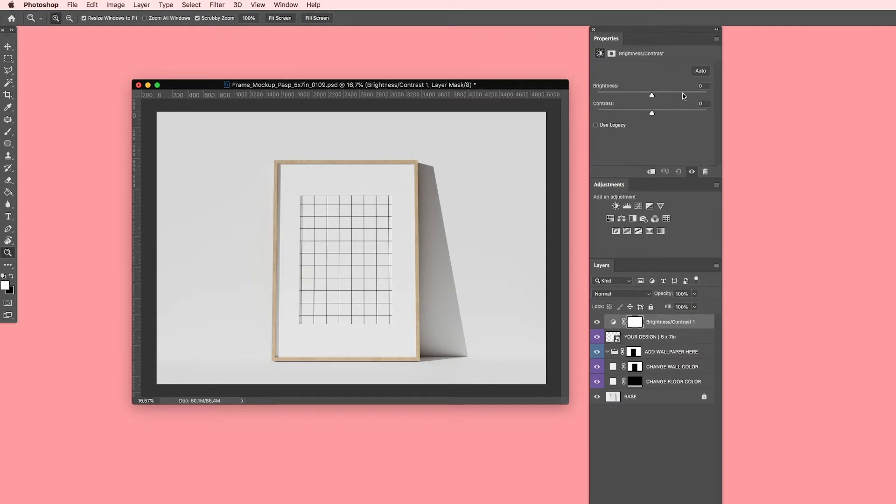
Set Brightness to 5, then move the window down to expose S.png and the texture photo
mouse_move(651, 97)
mouse_down()
mouse_move(664, 96)
mouse_move(649, 96)
mouse_up()
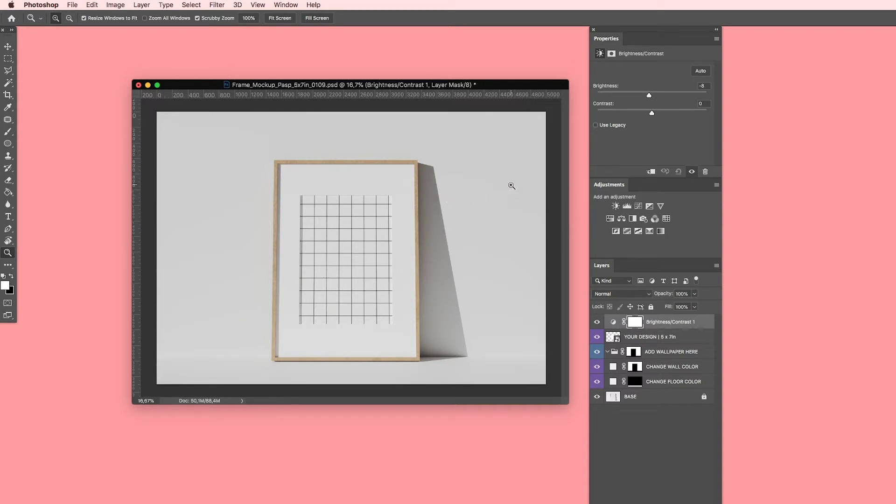
drag(650, 98, 655, 98)
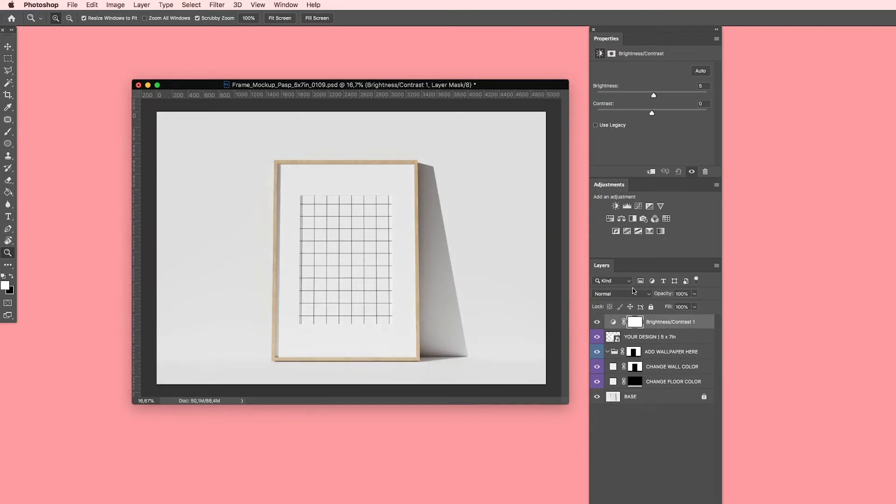
drag(378, 88, 386, 216)
drag(388, 173, 439, 74)
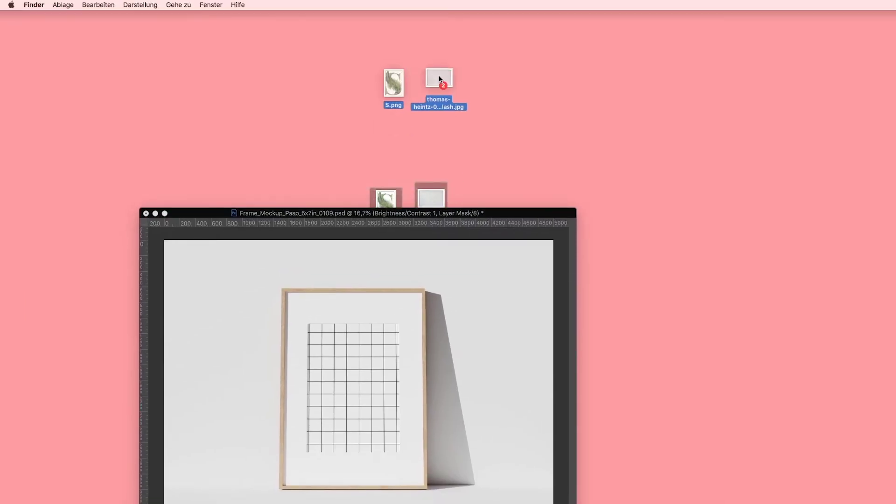
Reposition the document window and the texture photo icon, then bring Photoshop back to the front
drag(433, 218, 432, 147)
click(345, 111)
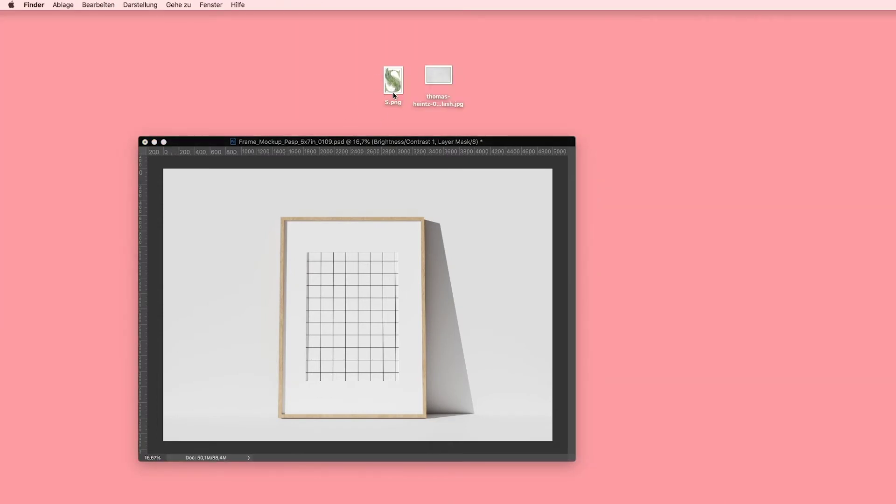
drag(440, 82, 436, 88)
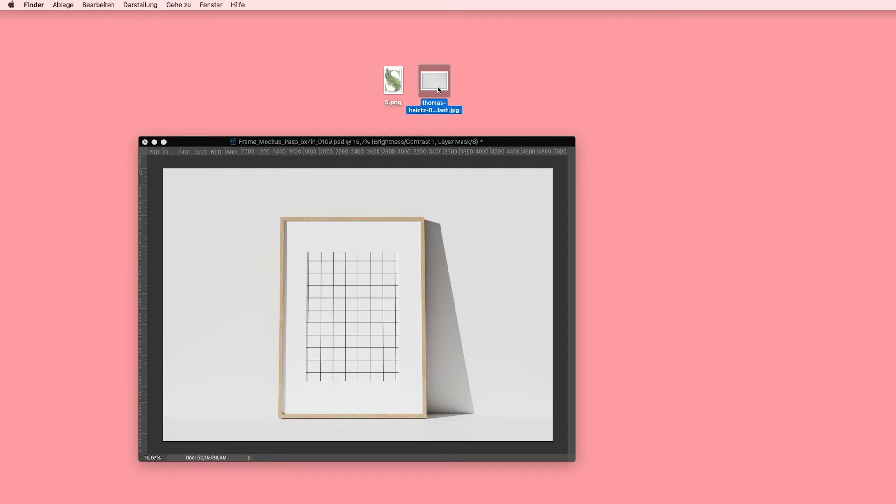
drag(439, 91, 444, 90)
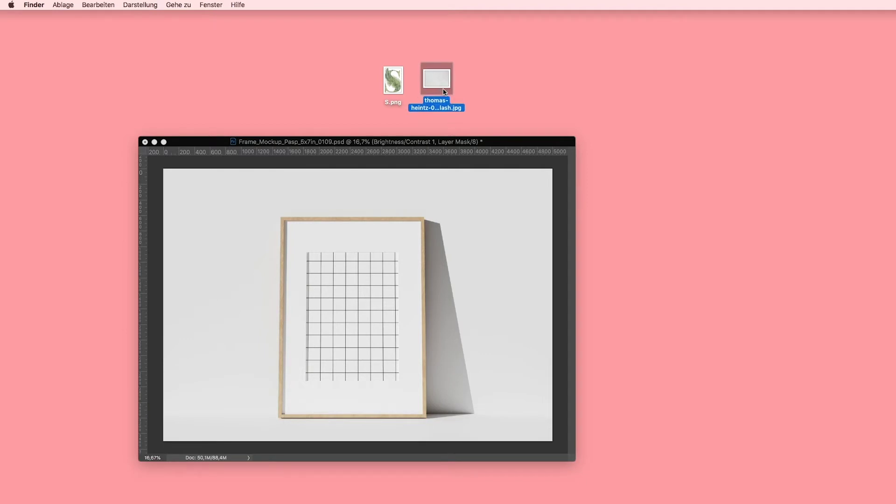
click(469, 97)
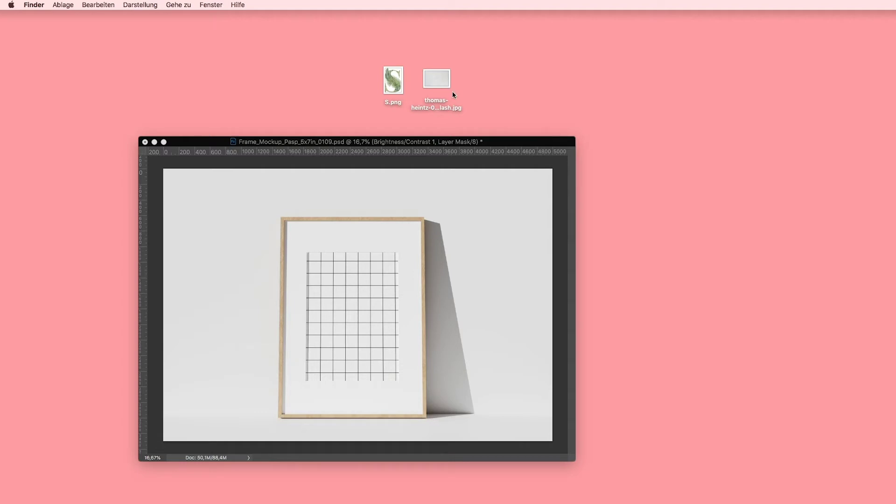
click(441, 146)
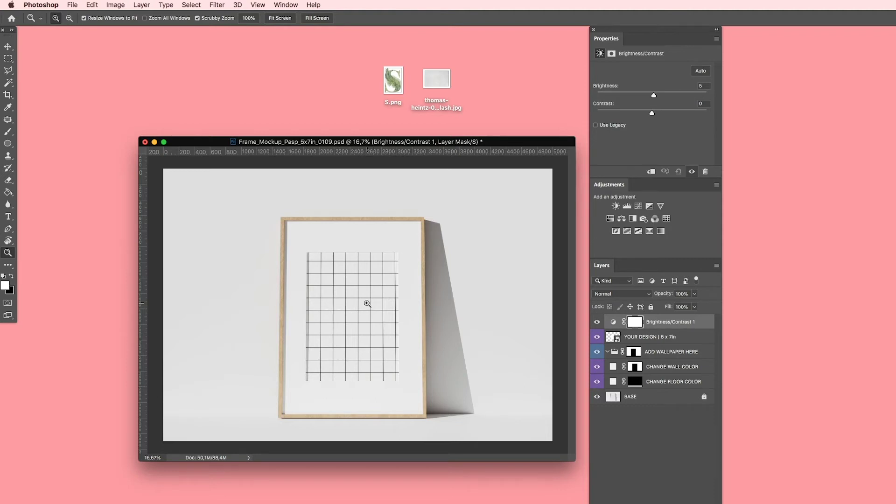
Open the YOUR DESIGN smart object and float the 5 x 7 design in its own window
click(633, 339)
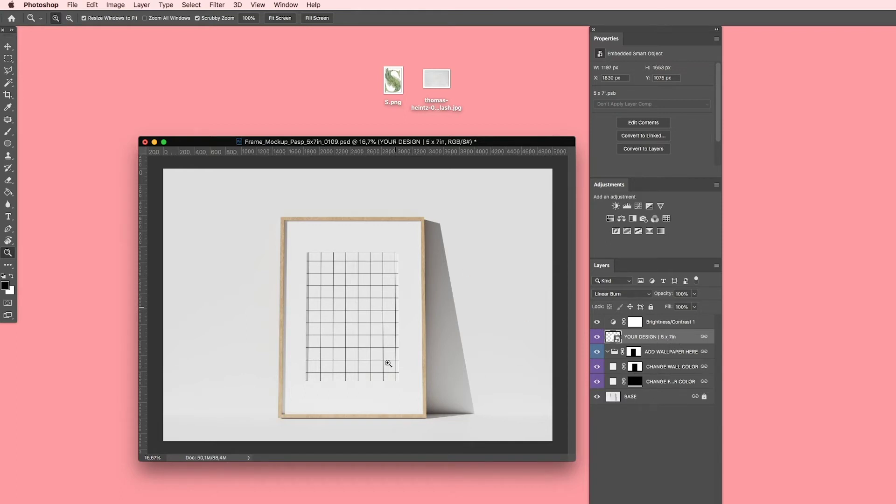
double_click(613, 336)
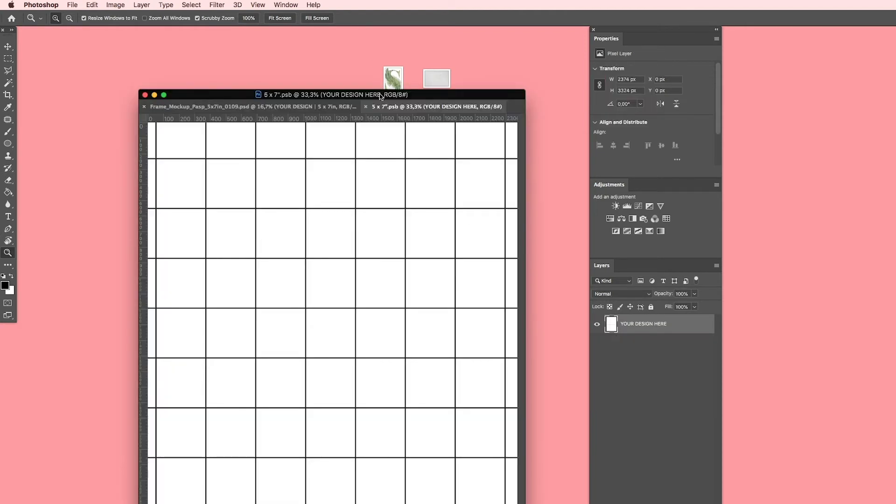
drag(383, 98, 335, 41)
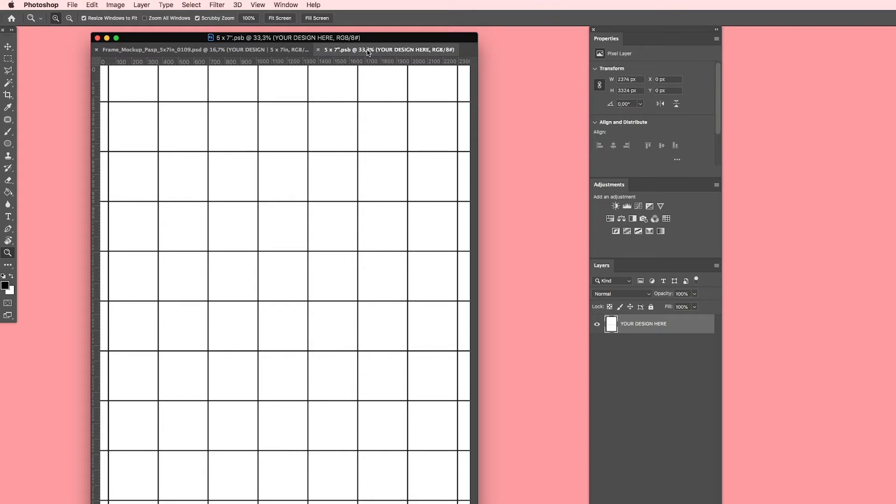
drag(369, 53, 350, 57)
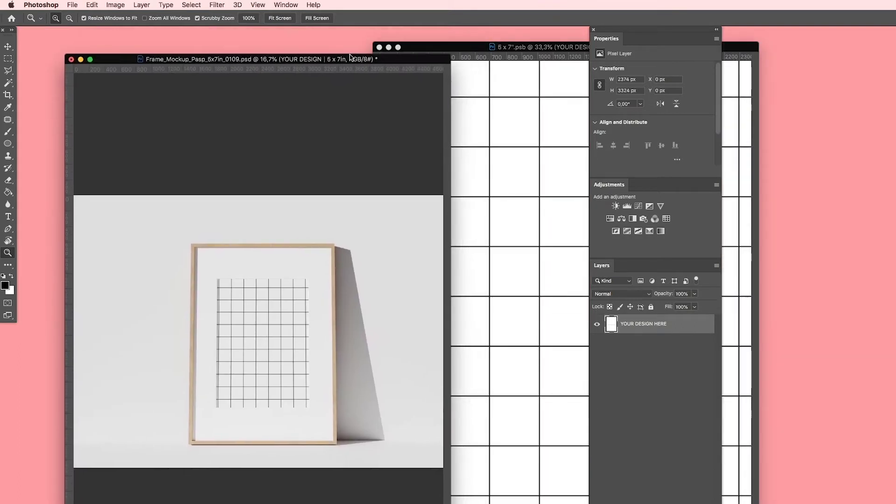
drag(420, 49, 432, 50)
drag(362, 59, 309, 107)
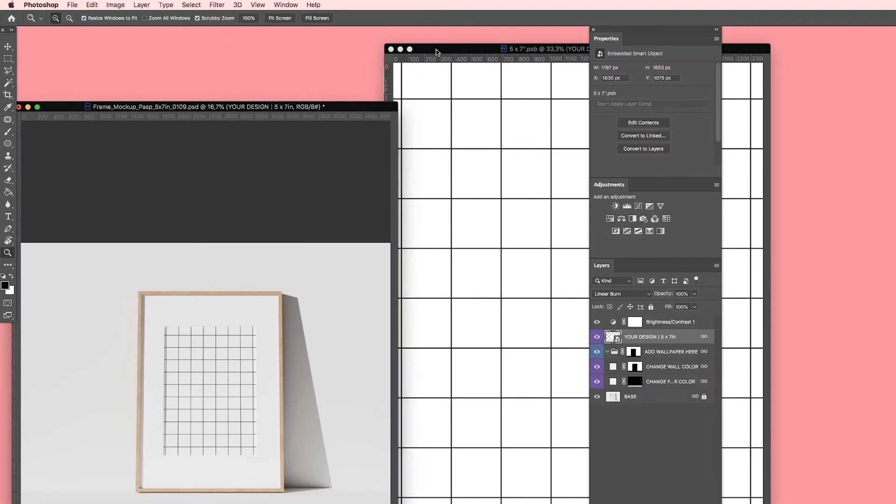
drag(436, 51, 326, 89)
Zoom both documents out to 16.7% and place the mockup and design windows side by side
alt+click(346, 146)
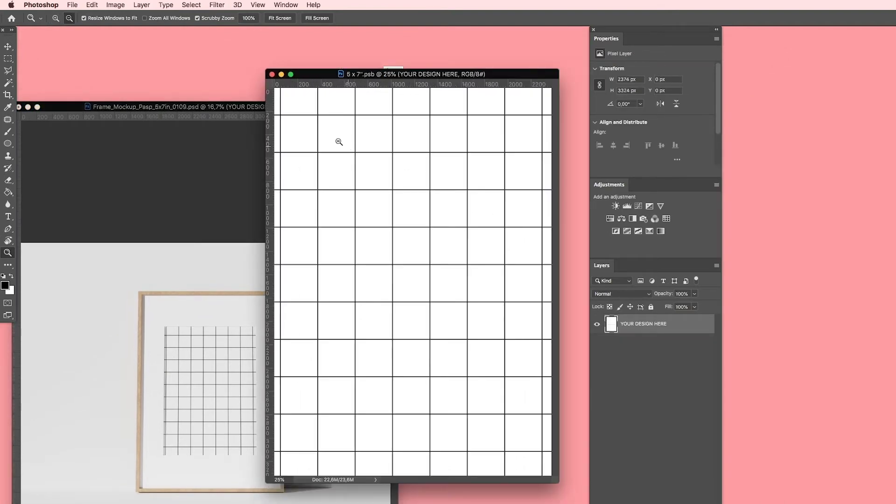
alt+click(346, 146)
drag(362, 74, 434, 95)
click(169, 170)
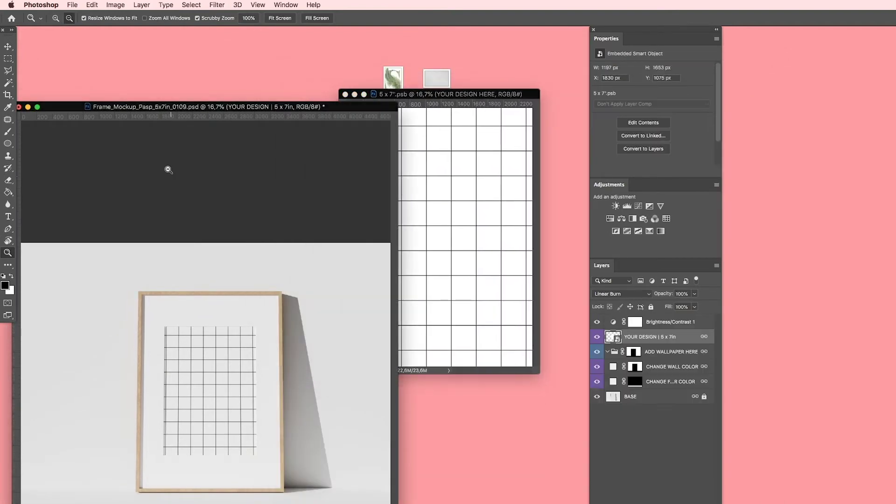
alt+click(168, 170)
drag(228, 110, 257, 90)
drag(416, 98, 435, 143)
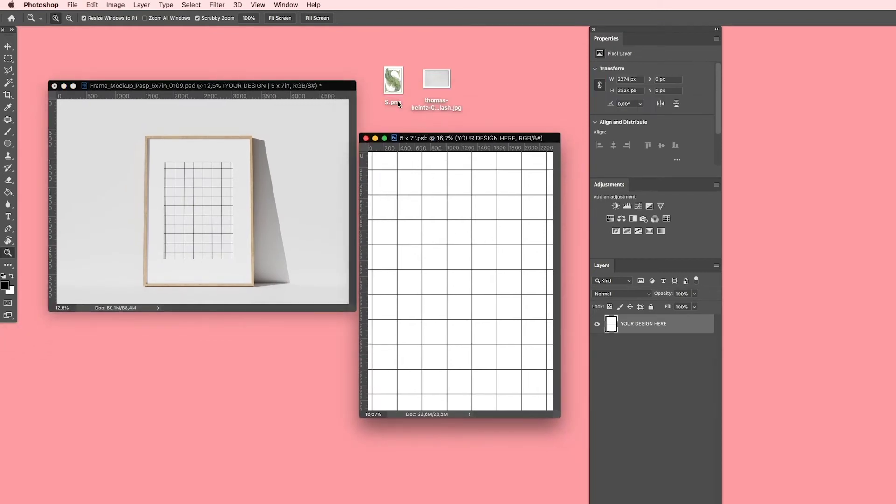
Activate the mockup, cancel a rename of YOUR DESIGN, then nudge the design window up
click(243, 85)
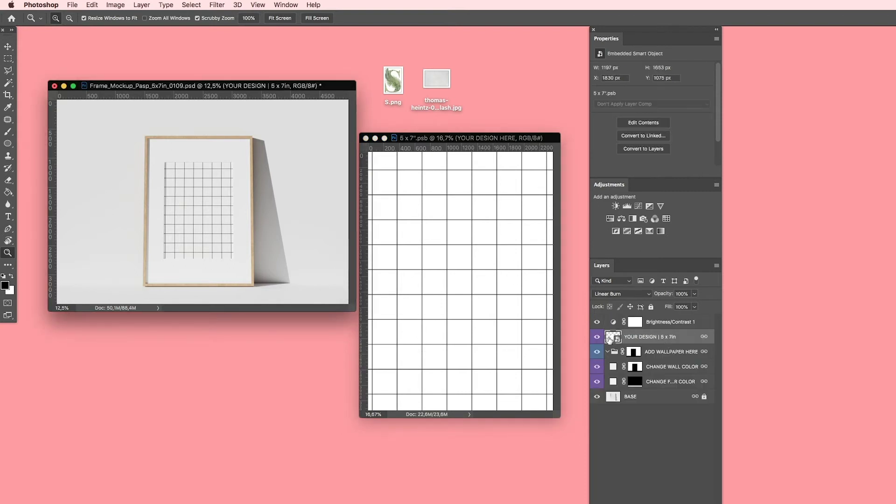
double_click(660, 337)
key(Return)
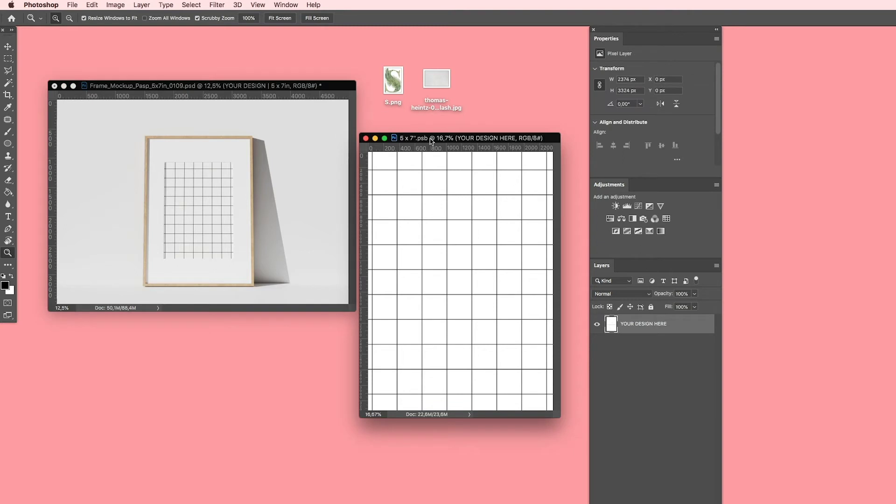
drag(432, 144, 433, 139)
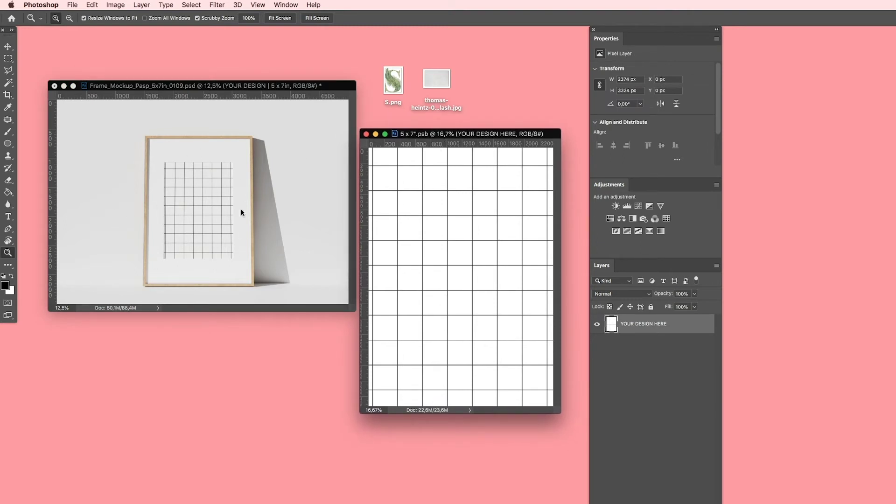
click(384, 83)
Place S.png onto the 5 x 7 design and scale it up to about 335%
drag(394, 81, 447, 242)
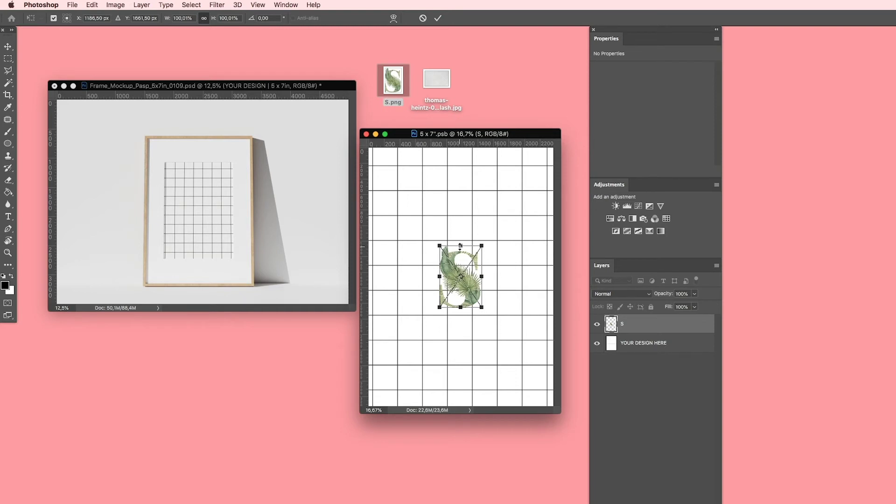
drag(461, 246, 462, 174)
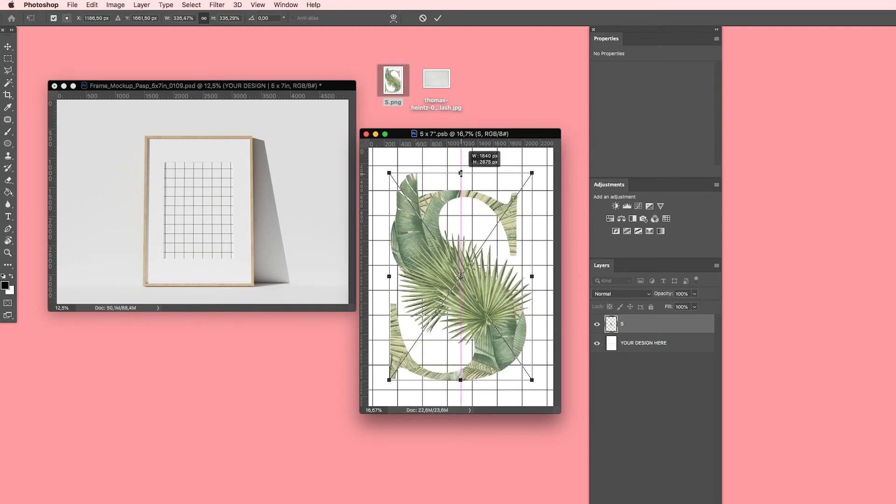
drag(461, 173, 461, 174)
key(Return)
Select the YOUR DESIGN HERE layer and resize the Layers panel to show its bottom
key(z)
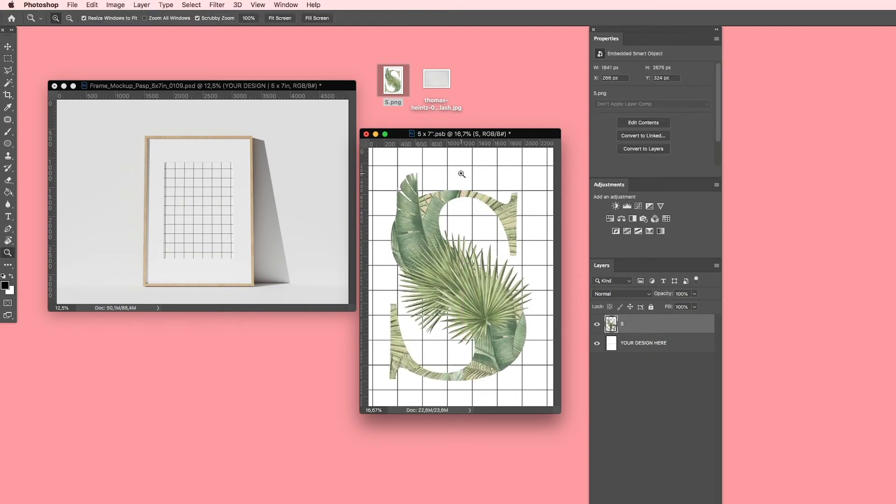
click(655, 348)
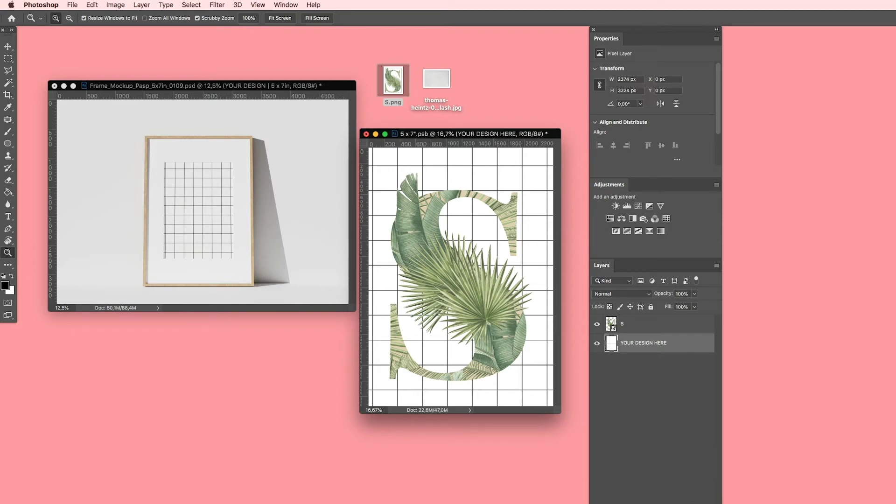
drag(672, 503, 672, 476)
Add a Solid Color fill layer in pale cream #fff5de behind the leafy S
click(668, 466)
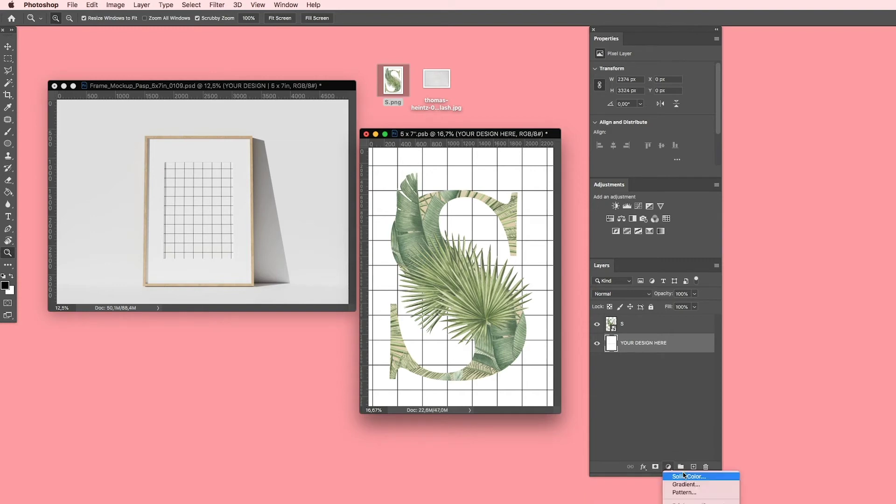
click(699, 477)
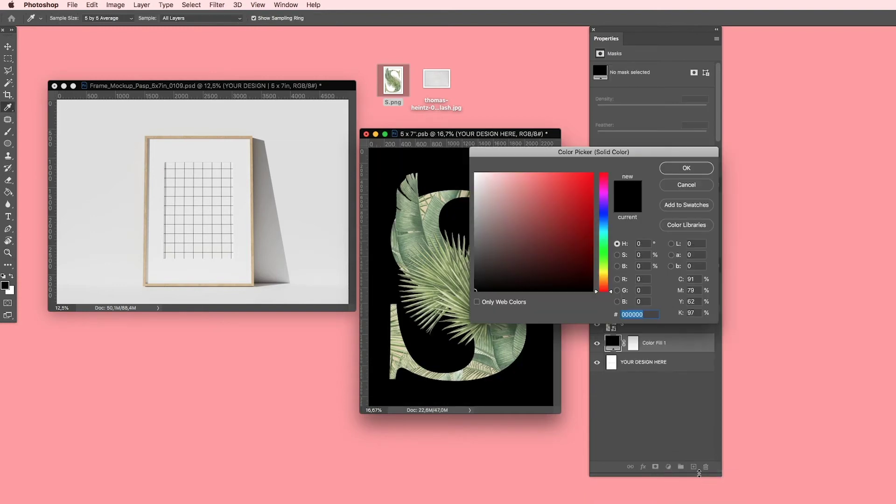
drag(513, 152, 584, 155)
click(569, 193)
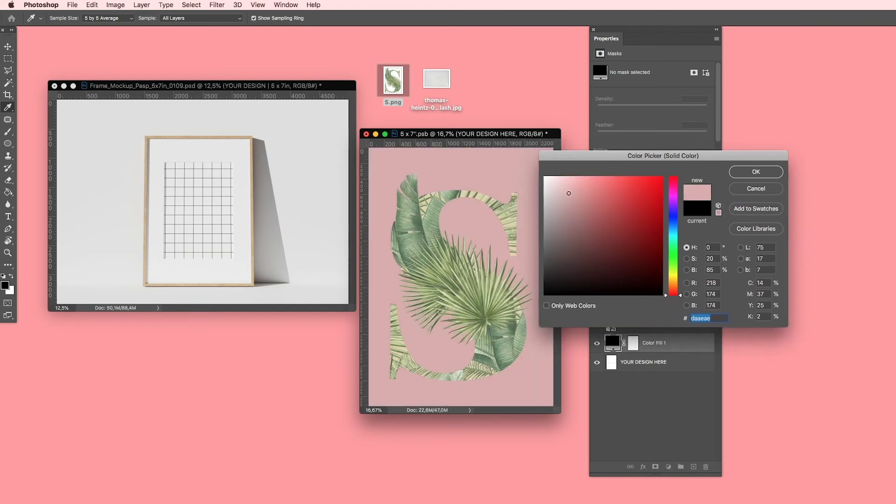
click(465, 191)
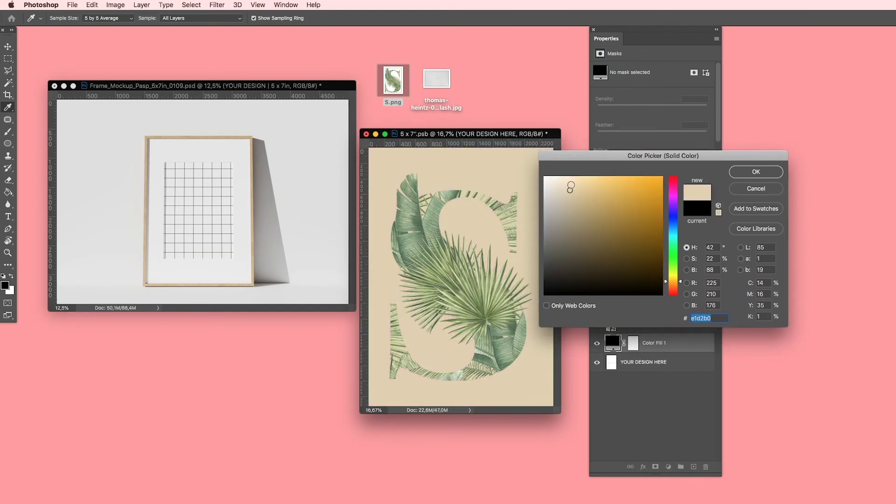
drag(569, 187, 559, 173)
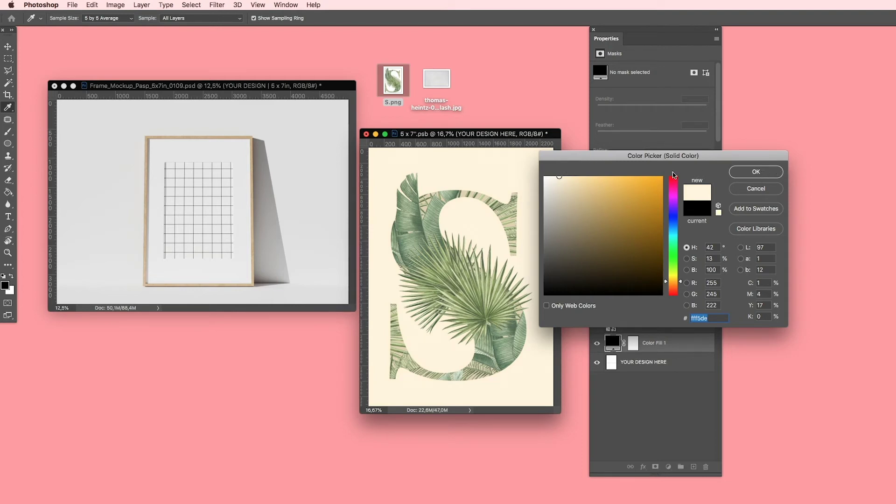
click(746, 174)
key(z)
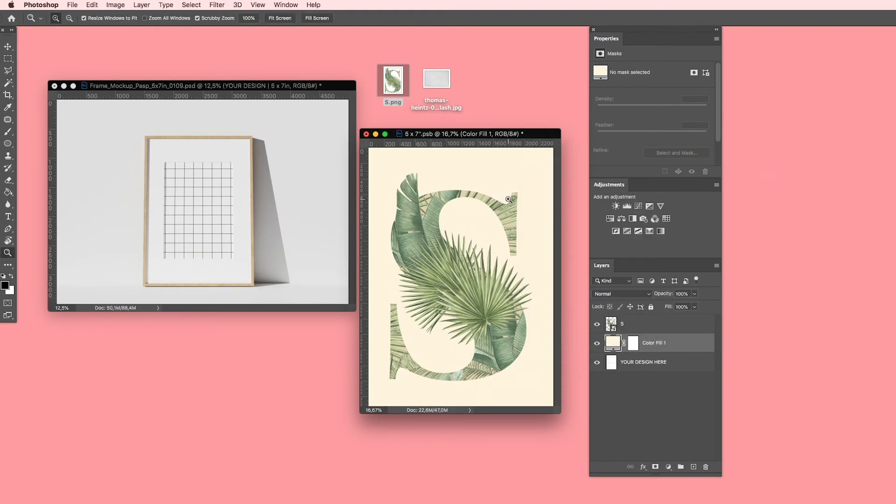
click(71, 5)
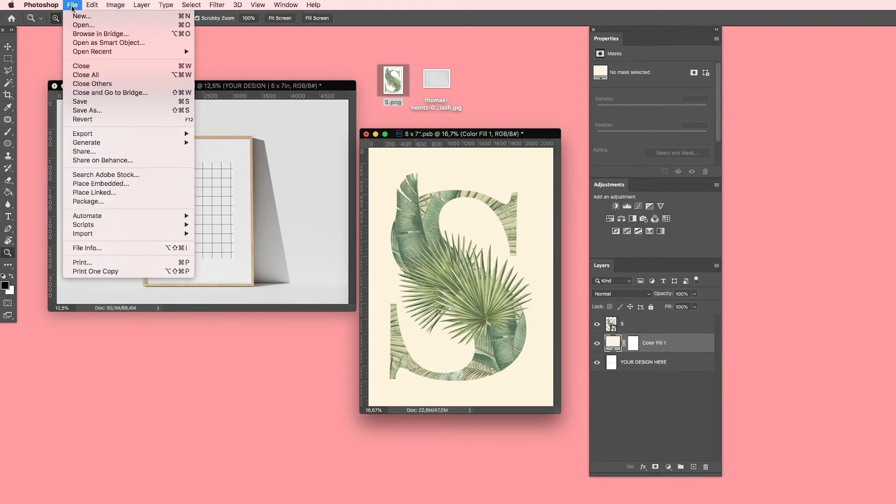
Save and close the 5 x 7".psb, then zoom the mockup to 16.67% and reposition it
click(99, 103)
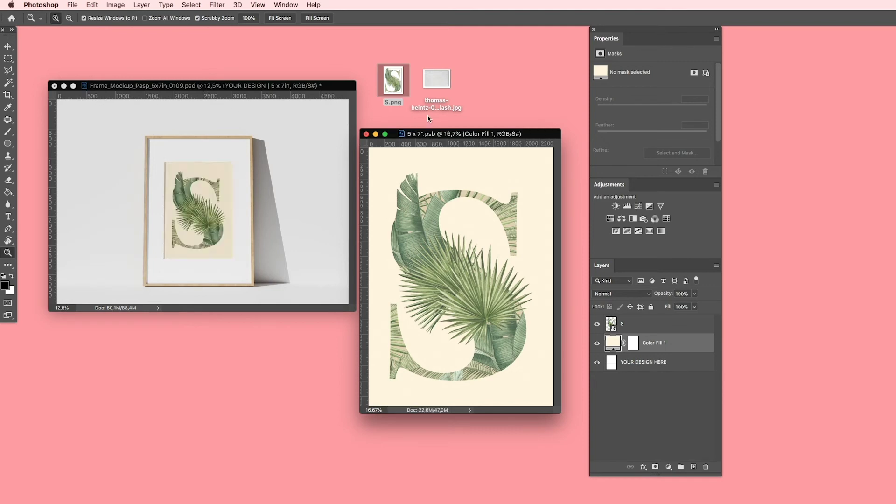
click(367, 139)
drag(210, 86, 416, 104)
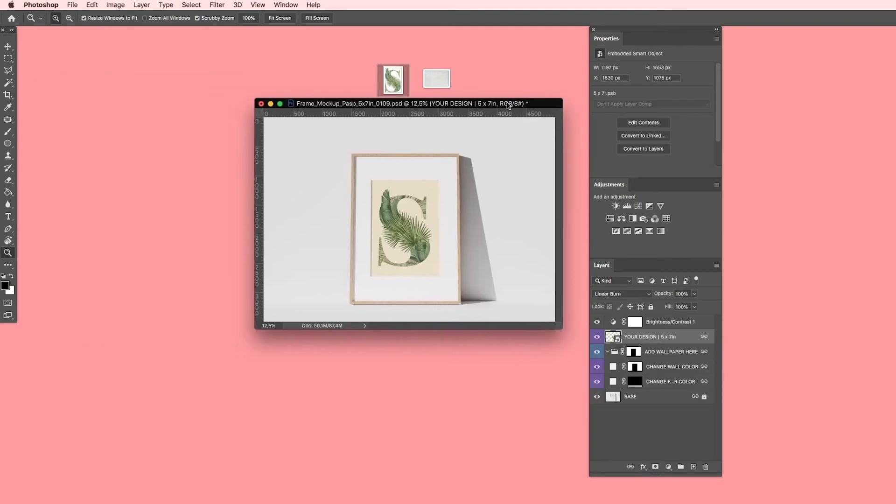
key(super+plus)
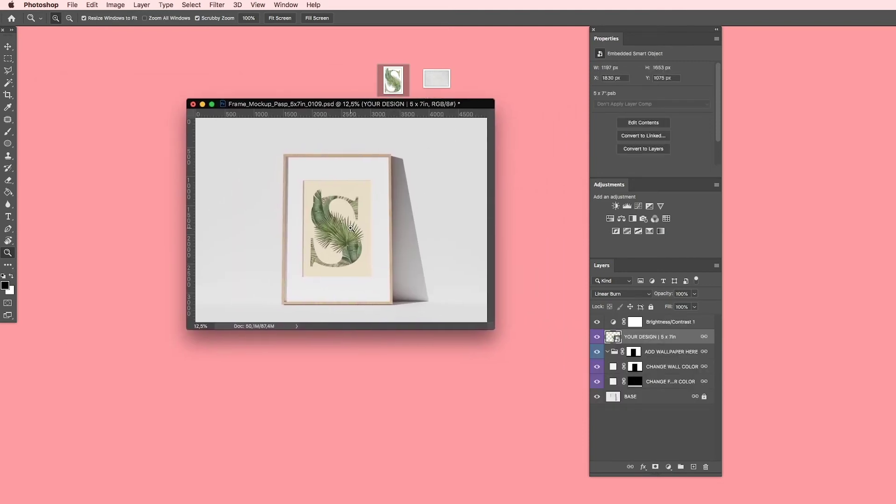
drag(393, 107, 359, 115)
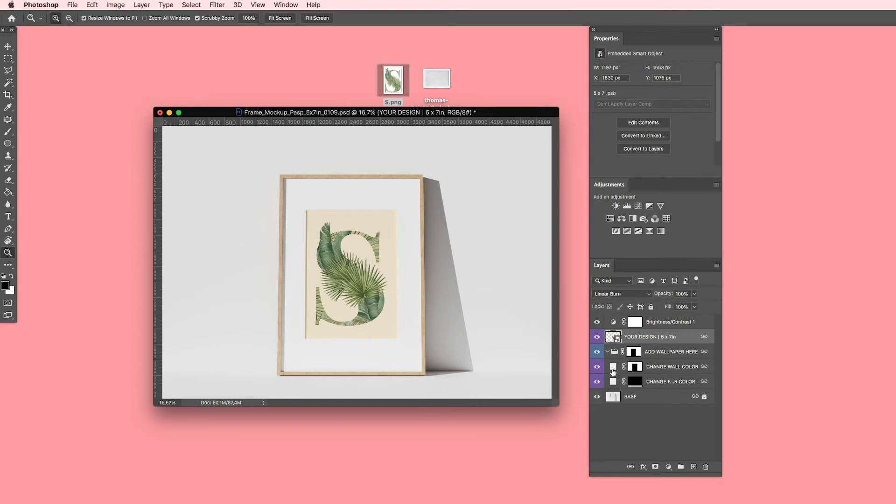
Widen the Layers panel to show the full CHANGE WALL COLOR and CHANGE FLOOR COLOR names
click(669, 369)
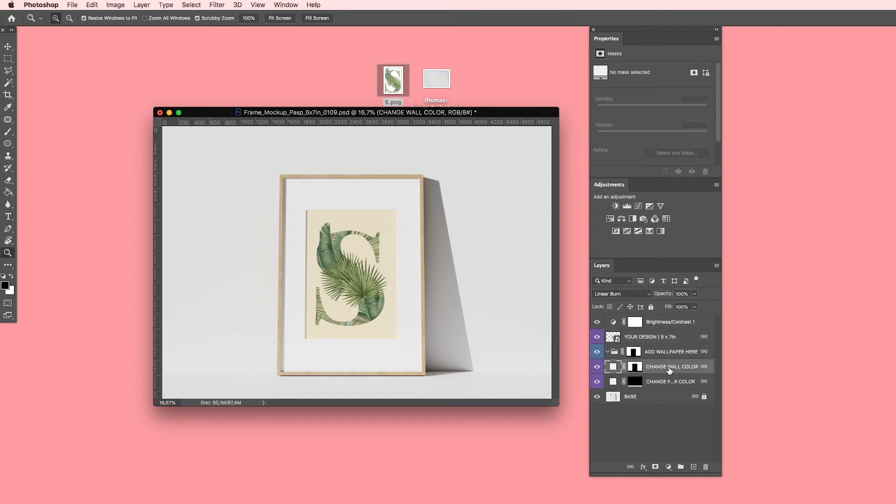
click(668, 383)
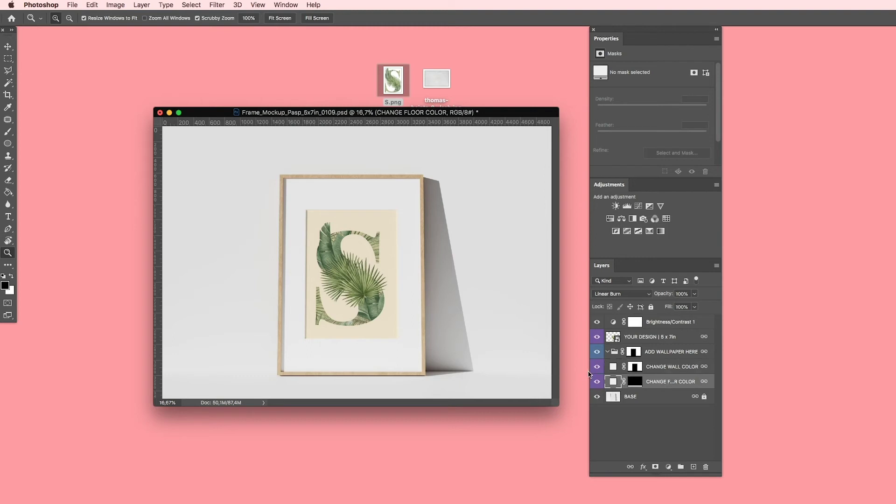
drag(589, 373, 561, 373)
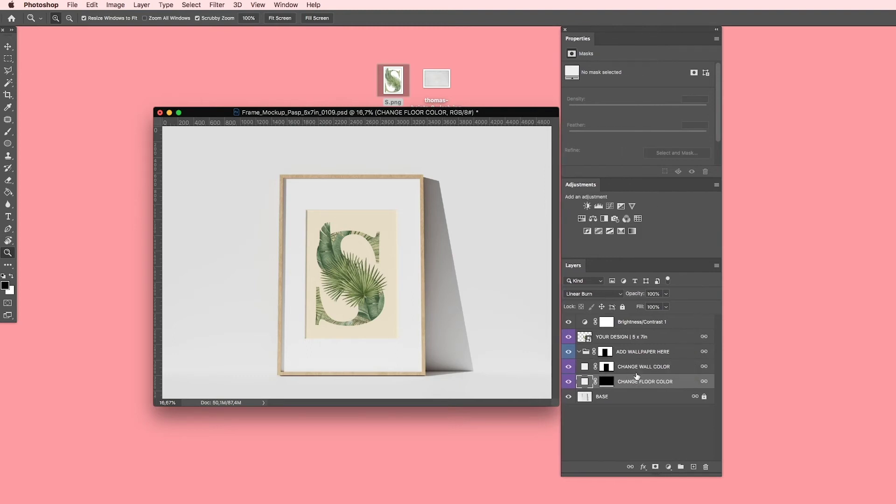
click(590, 370)
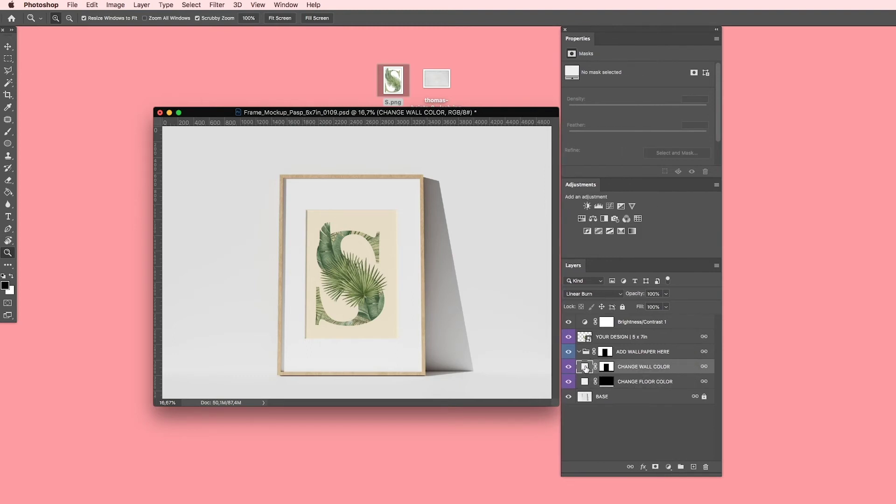
Try a greyish mauve colour for the CHANGE WALL COLOR fill
double_click(586, 368)
drag(585, 157, 523, 142)
click(494, 179)
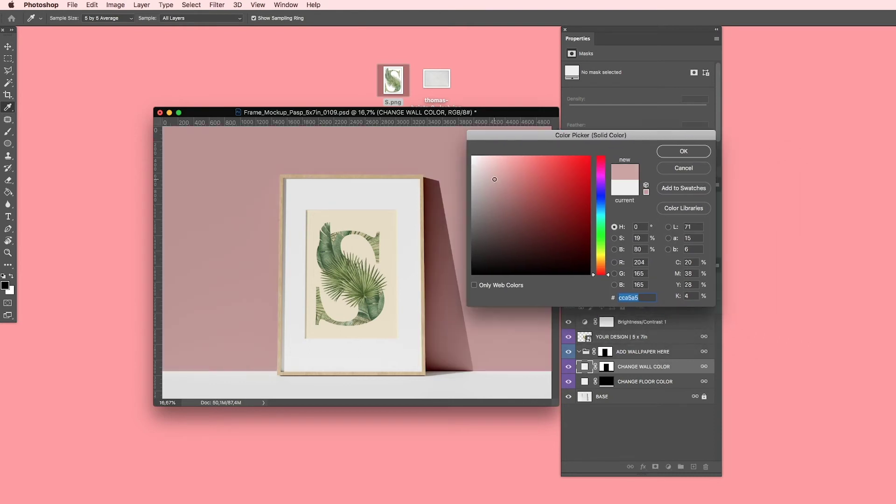
drag(495, 180, 485, 194)
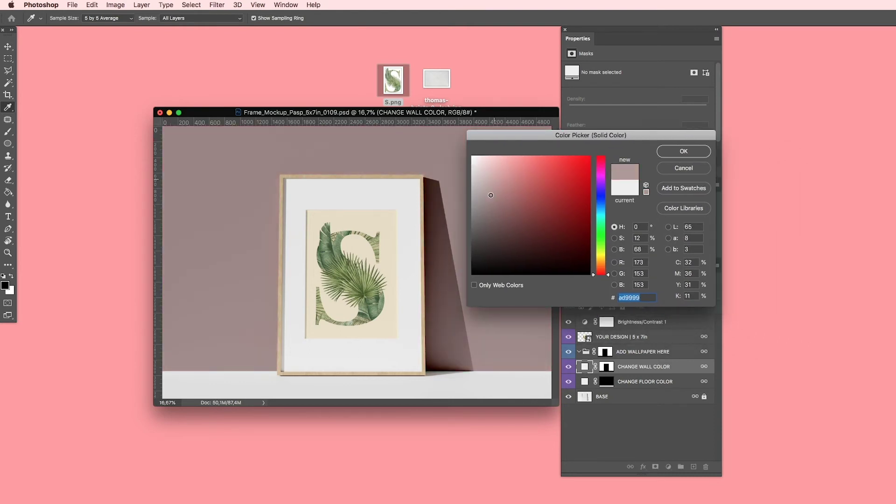
click(682, 152)
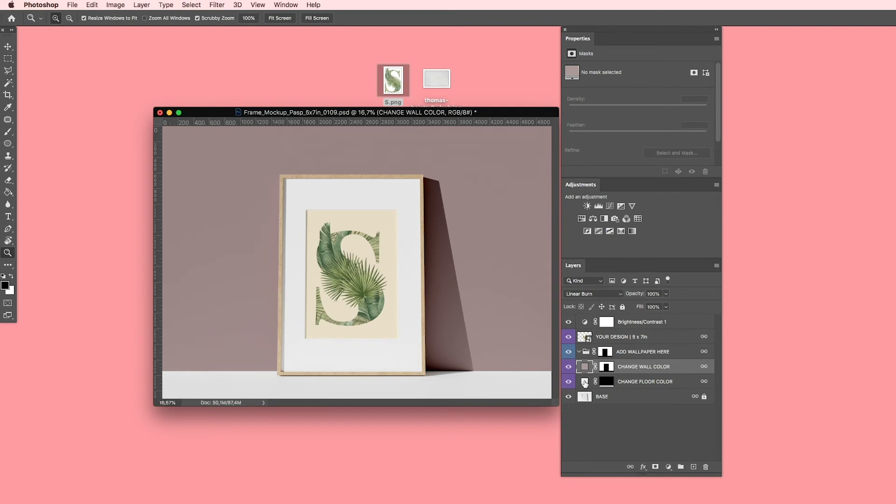
Try a lavender-blue colour for the CHANGE FLOOR COLOR fill
double_click(585, 383)
drag(487, 178, 509, 184)
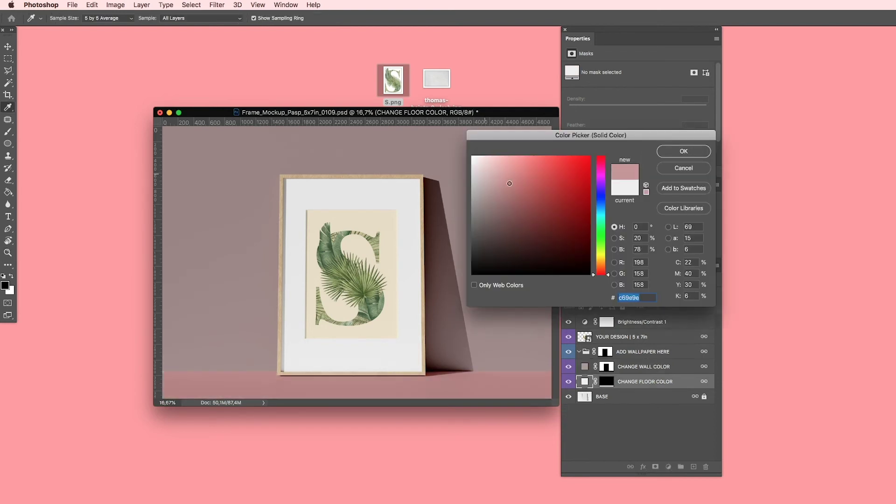
drag(603, 232, 604, 195)
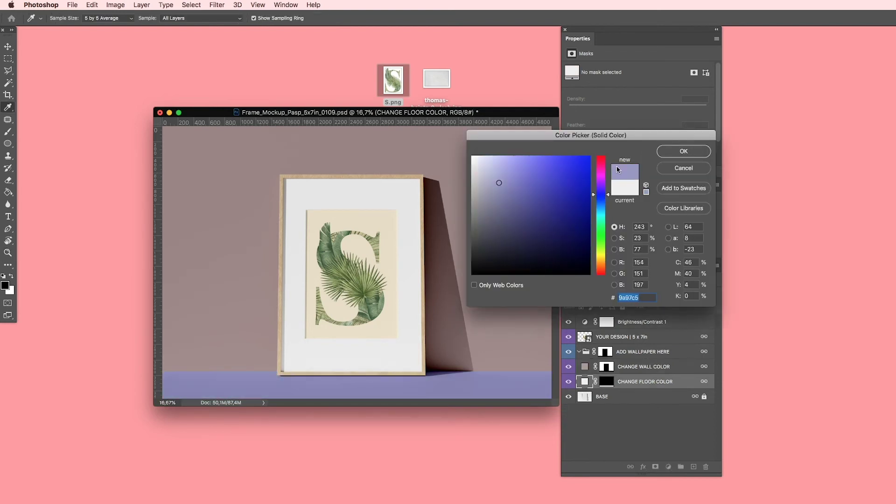
click(682, 152)
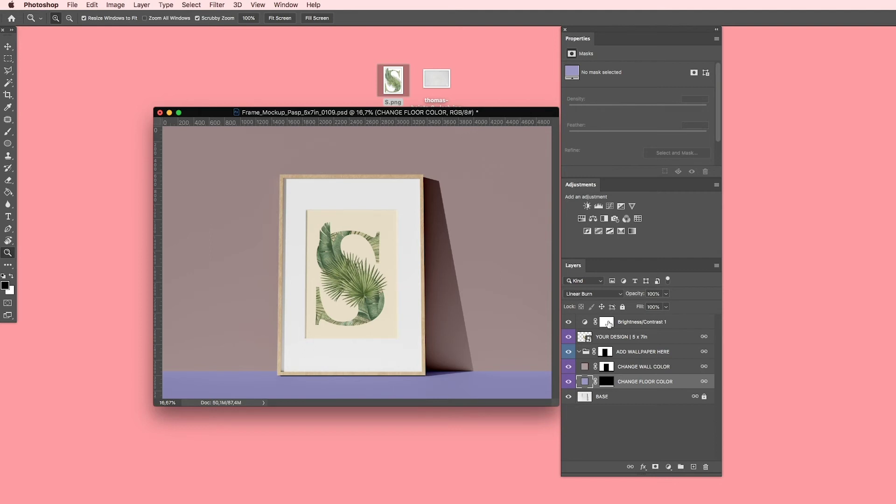
Reset both the wall and floor colour fills to white #ffffff
click(586, 368)
double_click(586, 367)
drag(491, 174, 471, 154)
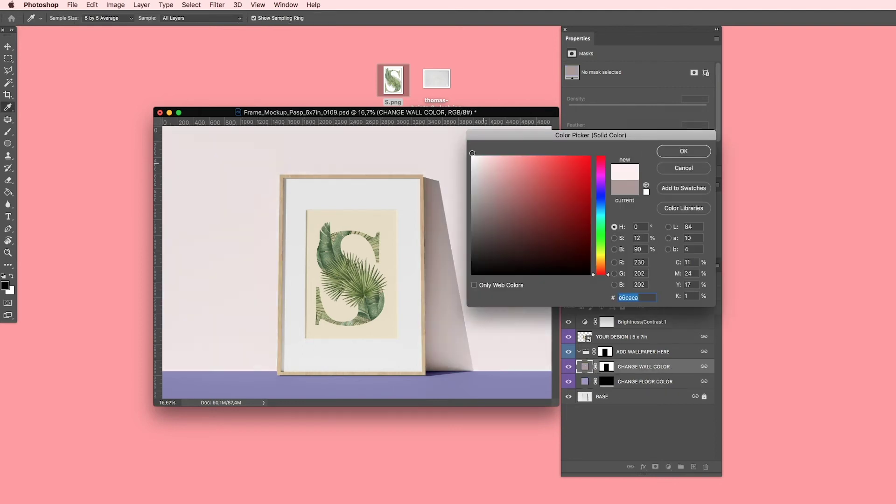
click(683, 151)
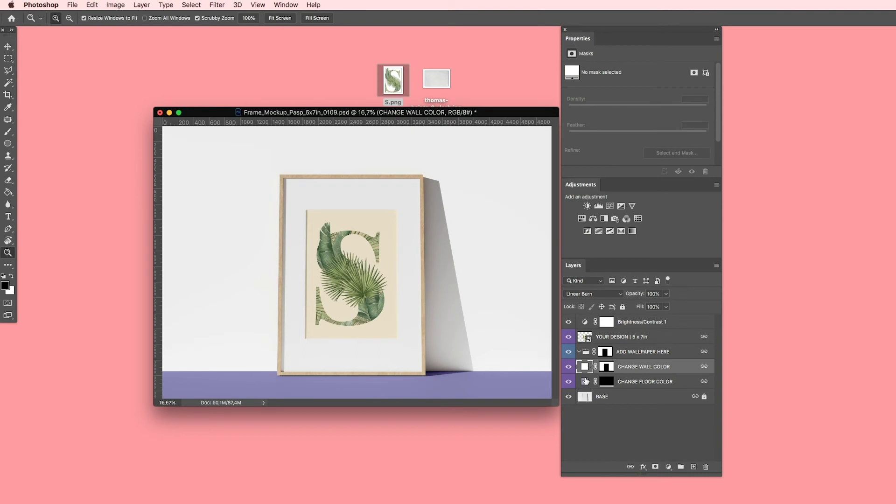
double_click(585, 381)
click(476, 158)
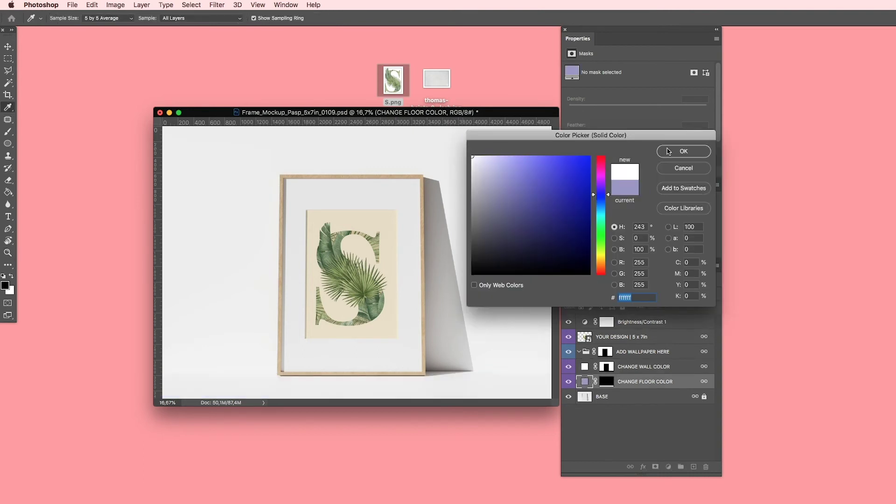
click(683, 150)
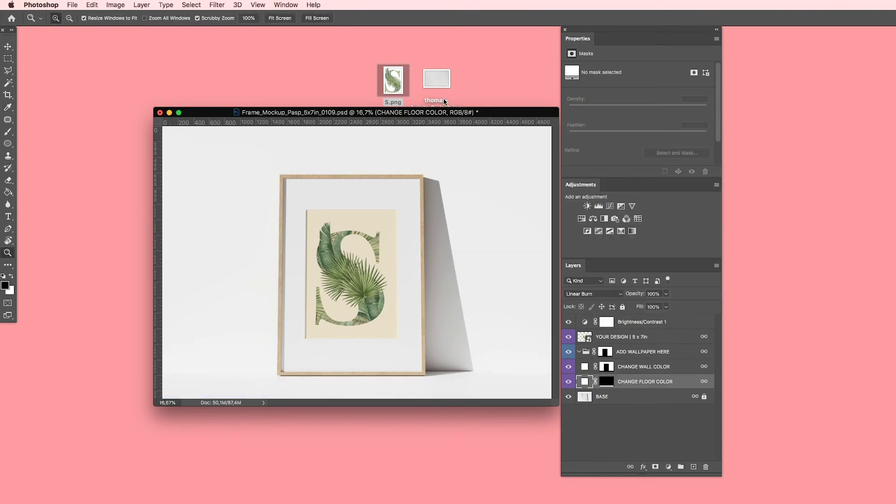
Drop the grey plaster photo onto the canvas, scale it to cover, and move it into ADD WALLPAPER HERE
click(641, 353)
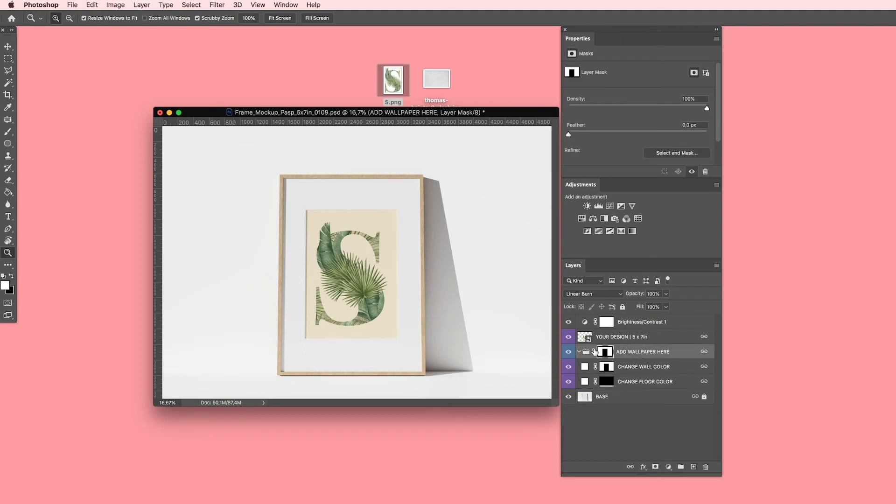
click(578, 354)
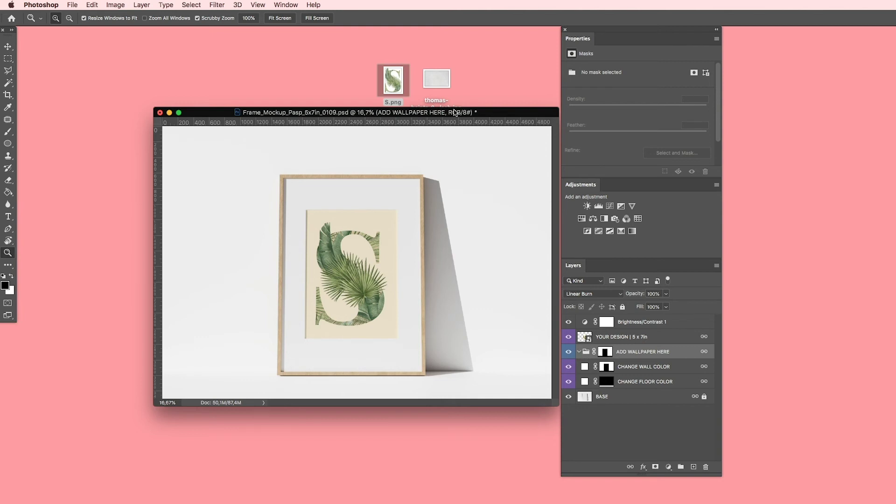
drag(439, 79, 399, 232)
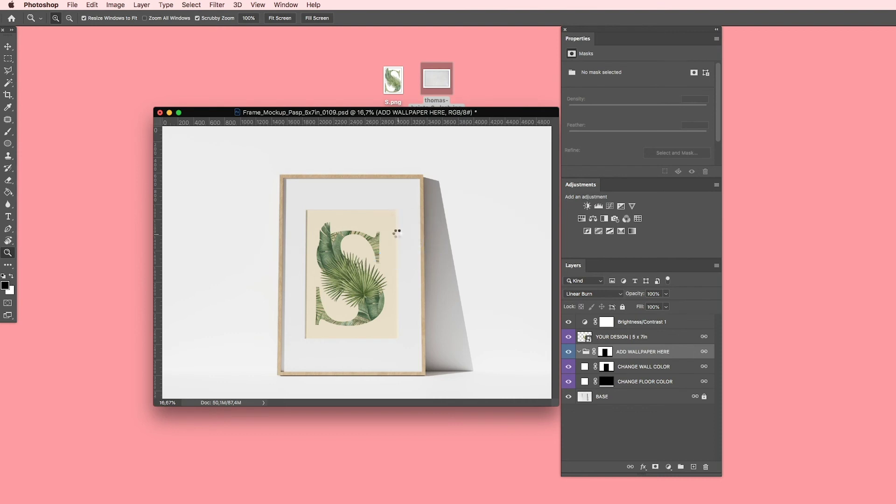
drag(357, 392, 357, 398)
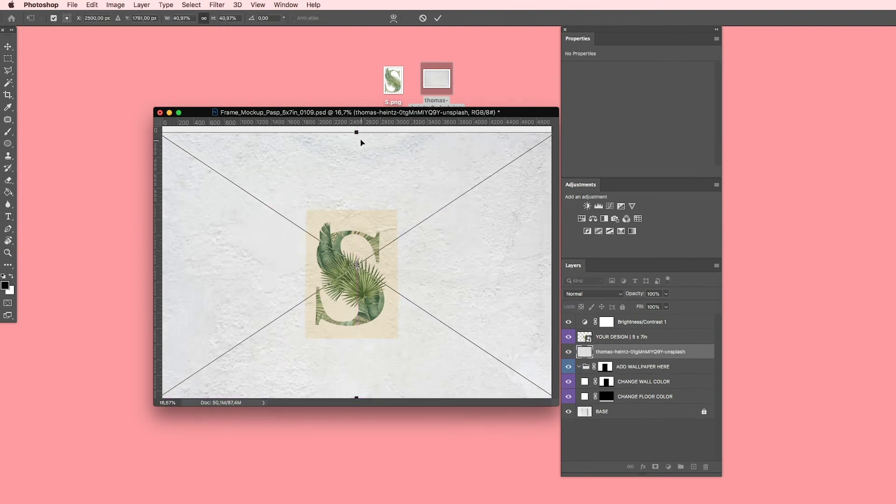
drag(361, 139, 359, 121)
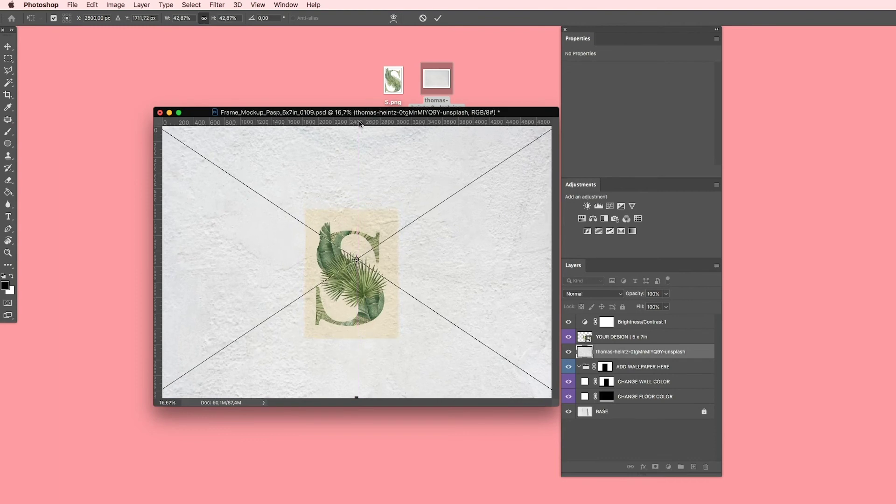
key(Return)
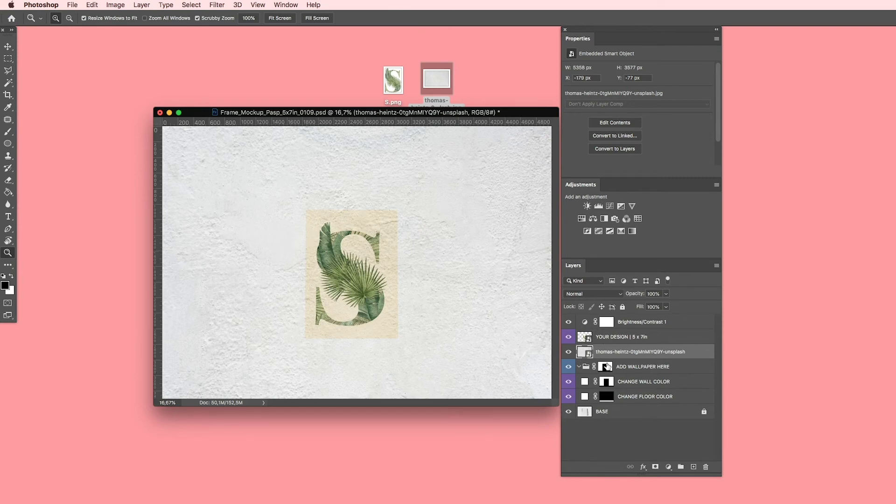
drag(618, 354, 629, 370)
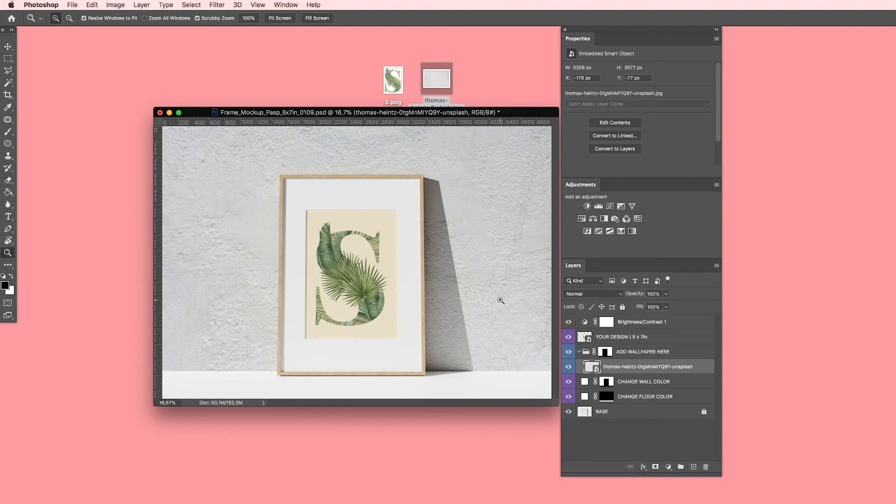
Lower the wall photo's opacity and set the CHANGE WALL COLOR fill to grey #b8bbb6
click(666, 307)
mouse_move(665, 308)
mouse_down()
mouse_move(650, 311)
mouse_move(660, 306)
mouse_up()
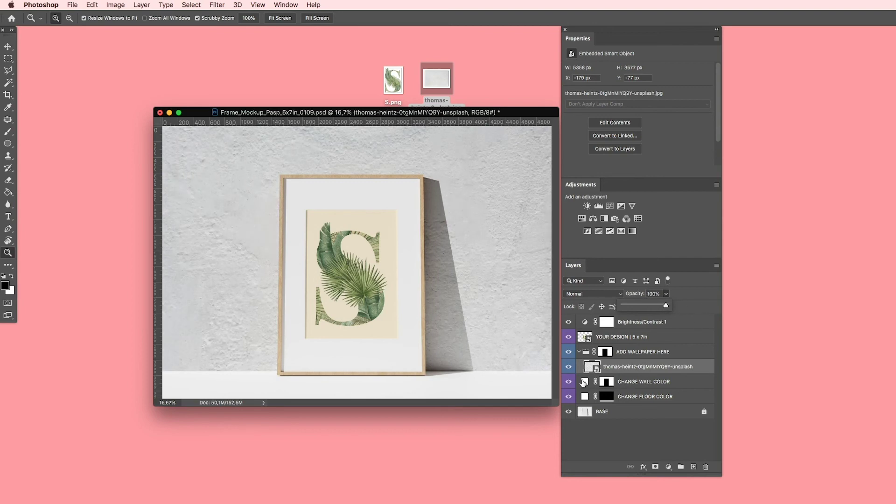
click(584, 382)
double_click(585, 382)
click(479, 172)
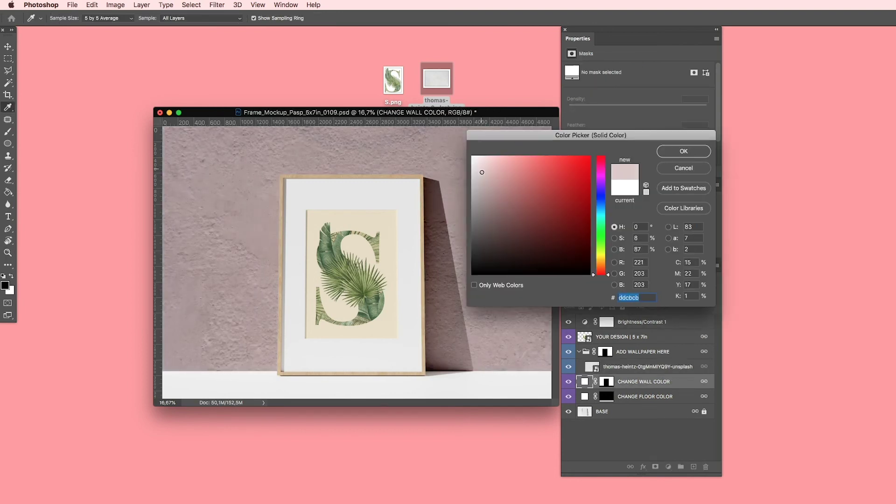
mouse_move(482, 172)
mouse_down()
mouse_move(494, 166)
mouse_move(490, 156)
mouse_up()
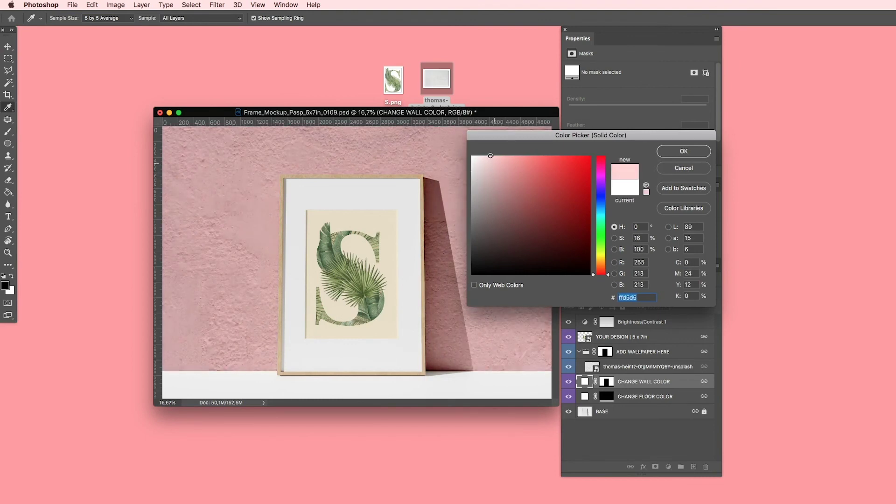
click(601, 243)
drag(488, 157, 475, 187)
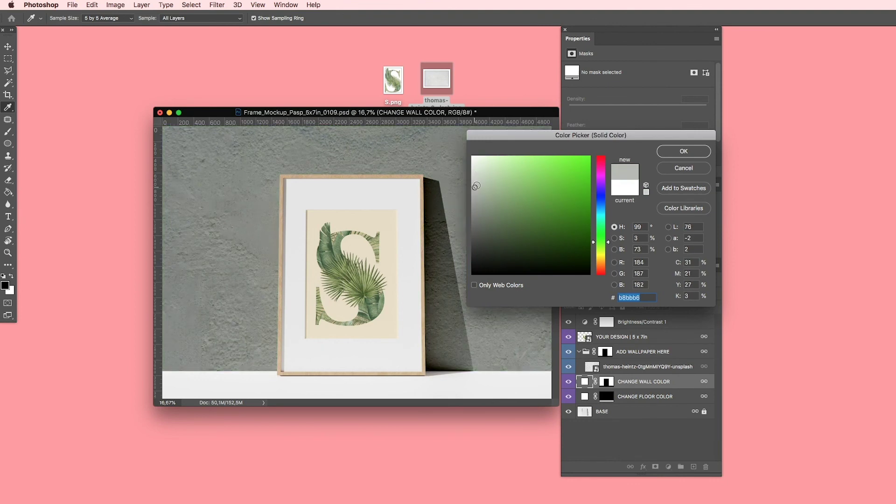
click(683, 152)
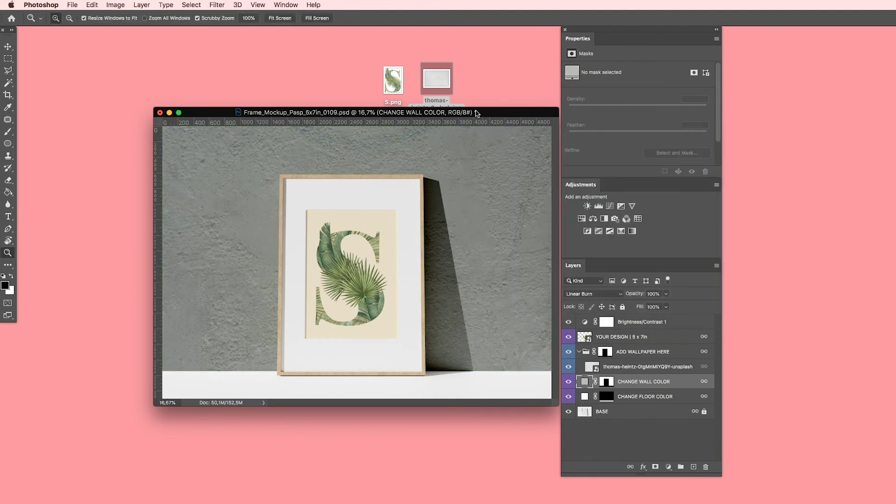
drag(477, 113, 470, 136)
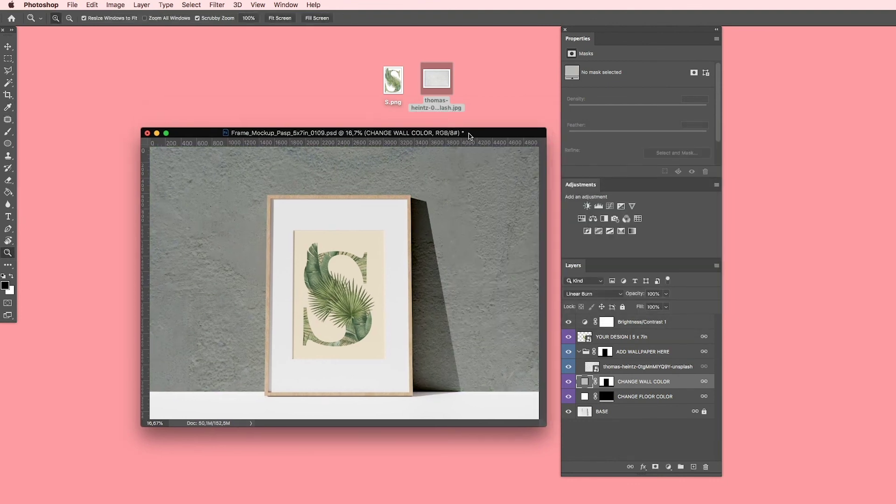
Open the File menu
click(71, 3)
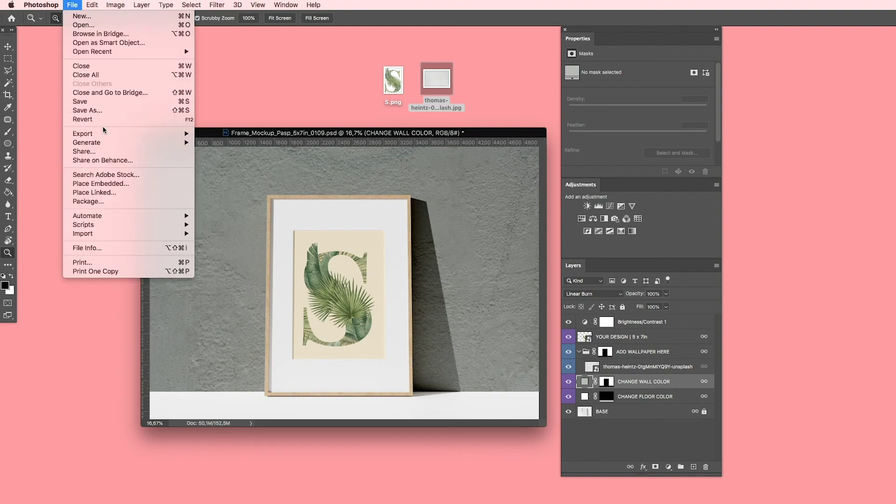
Use Save As with JPEG format to save Frame_Mockup_Pasp_5x7in_0109.jpg
click(99, 115)
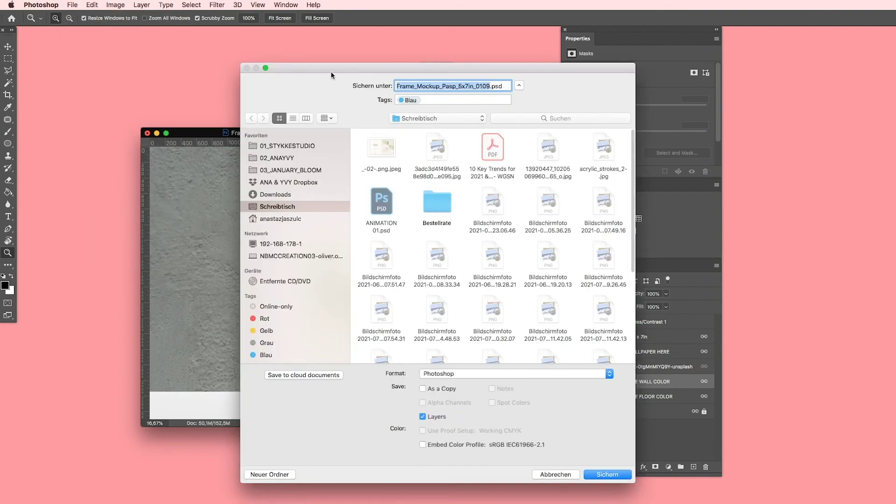
drag(331, 71, 220, 48)
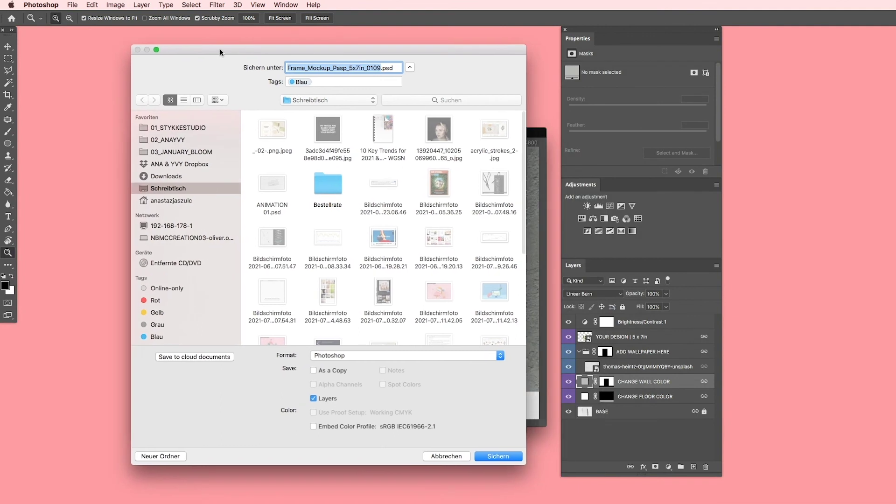
click(377, 357)
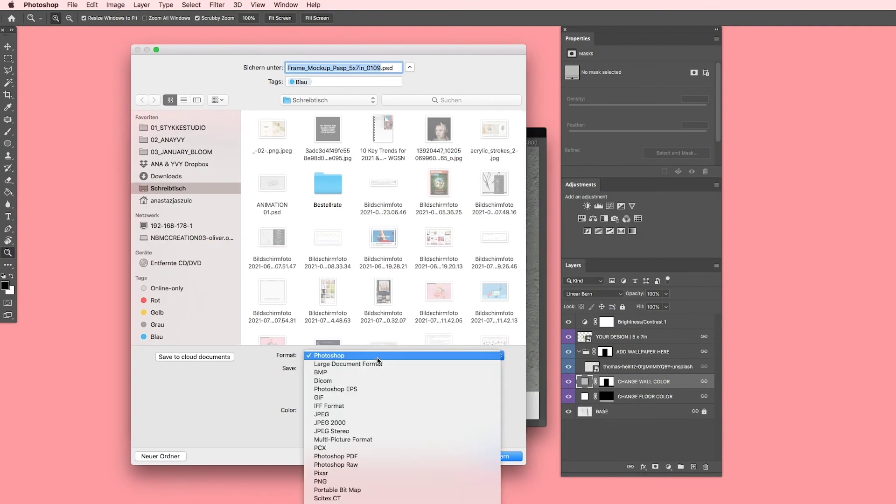
click(366, 414)
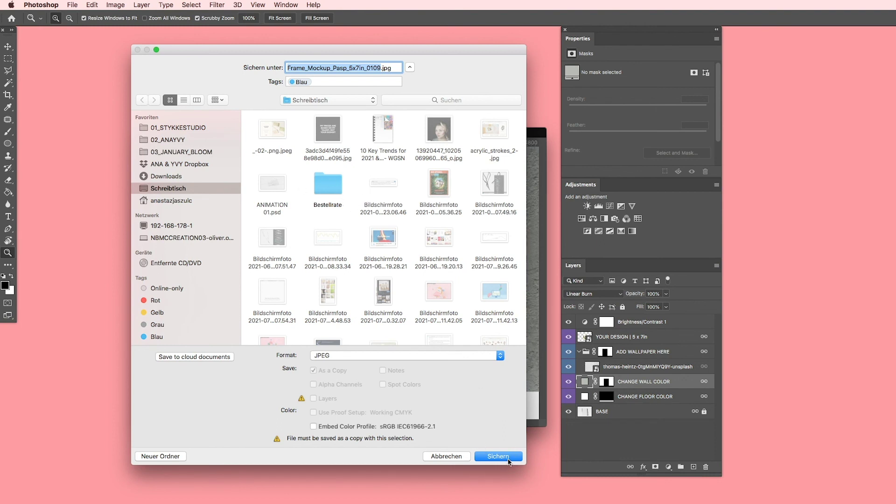
click(436, 456)
Click the desktop beside the mockup window to bring Finder to the front
click(436, 455)
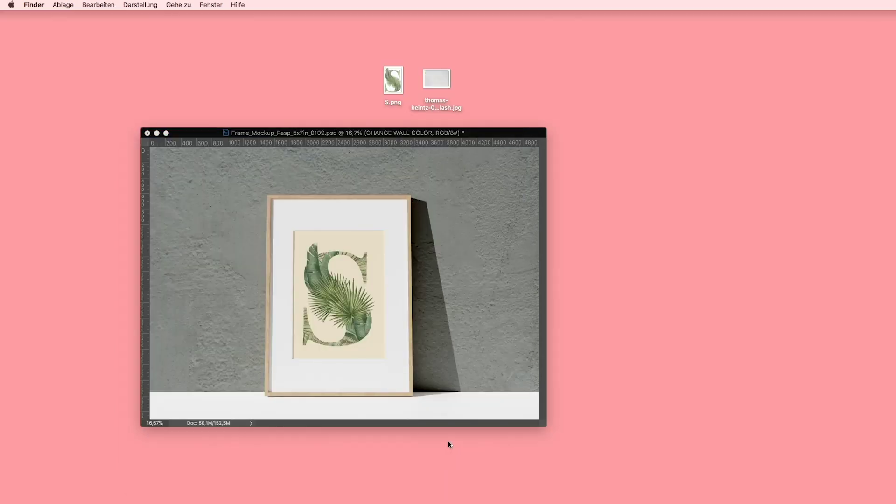